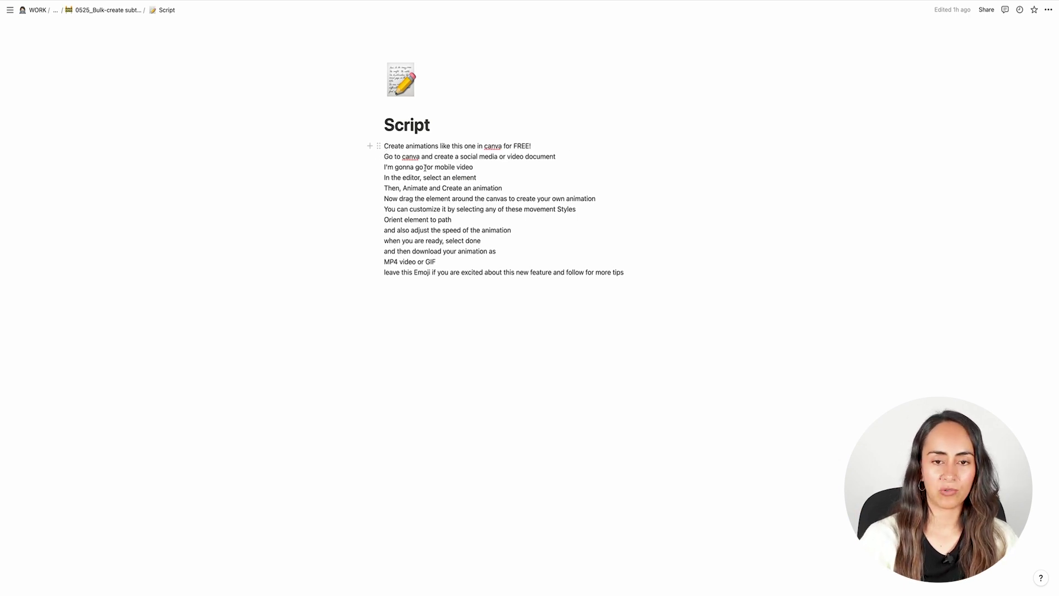
pyautogui.press('BackSpace')
pyautogui.press('Return')
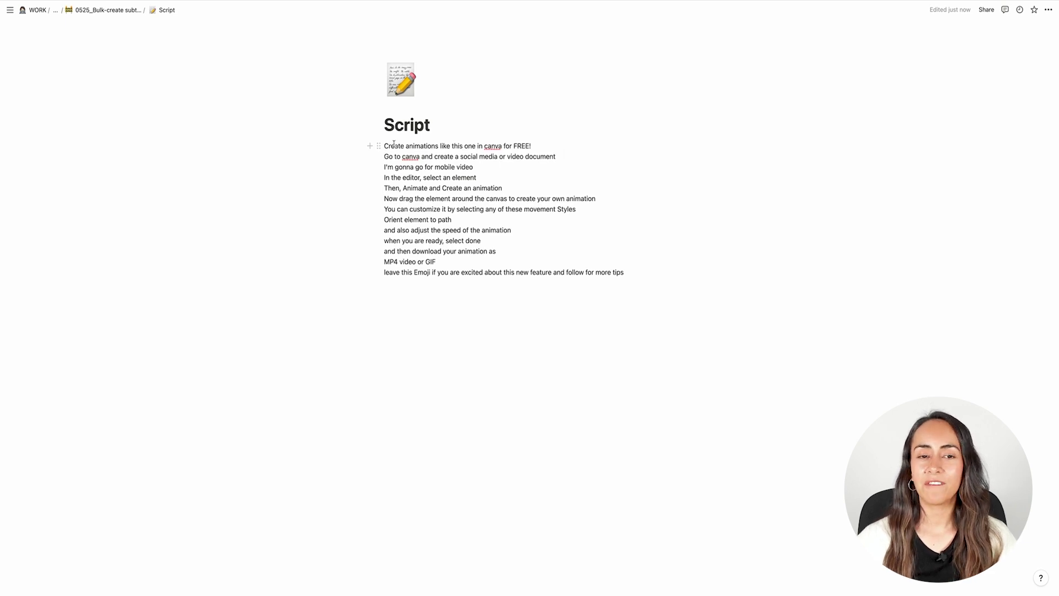
pyautogui.moveTo(385, 146); pyautogui.dragTo(652, 146)
pyautogui.click(724, 142)
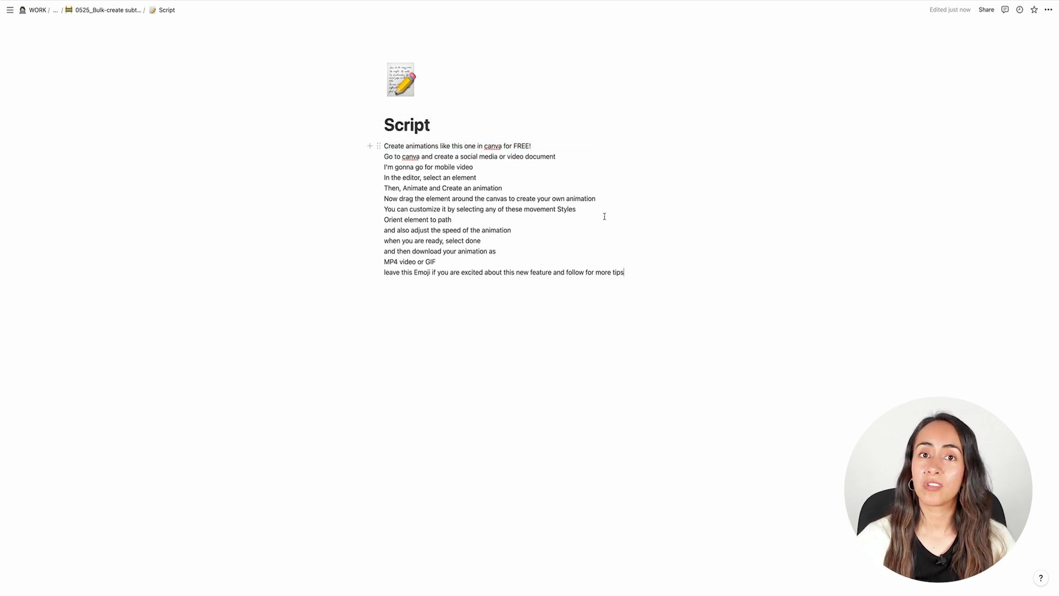
# - Copy all script lines, from "Create animations like this one in canva for FREE!" through "follow for more tips"
pyautogui.moveTo(386, 146); pyautogui.dragTo(627, 272)
pyautogui.rightClick(465, 199)
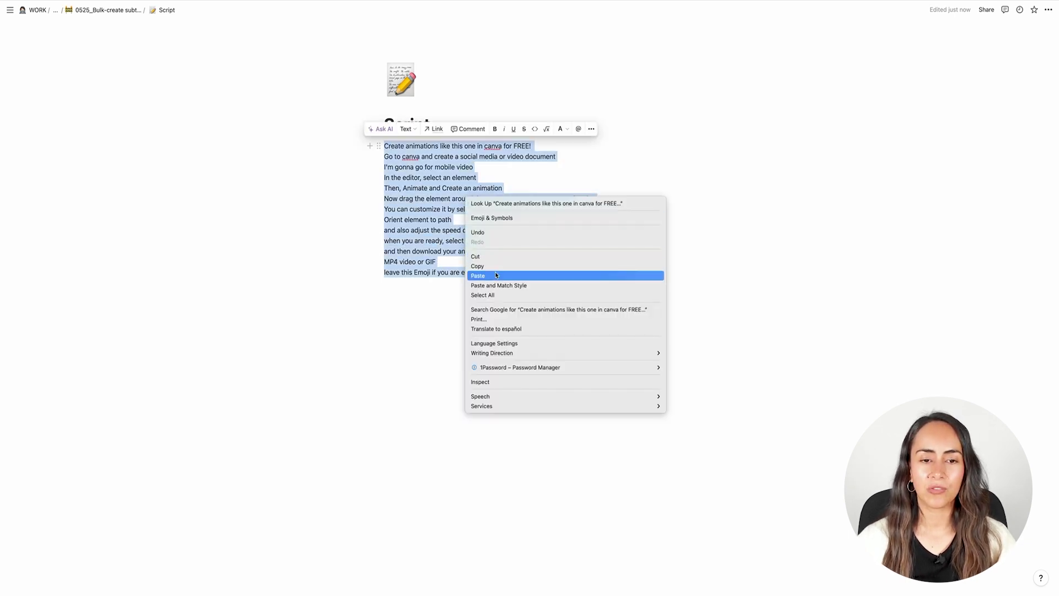
pyautogui.click(477, 266)
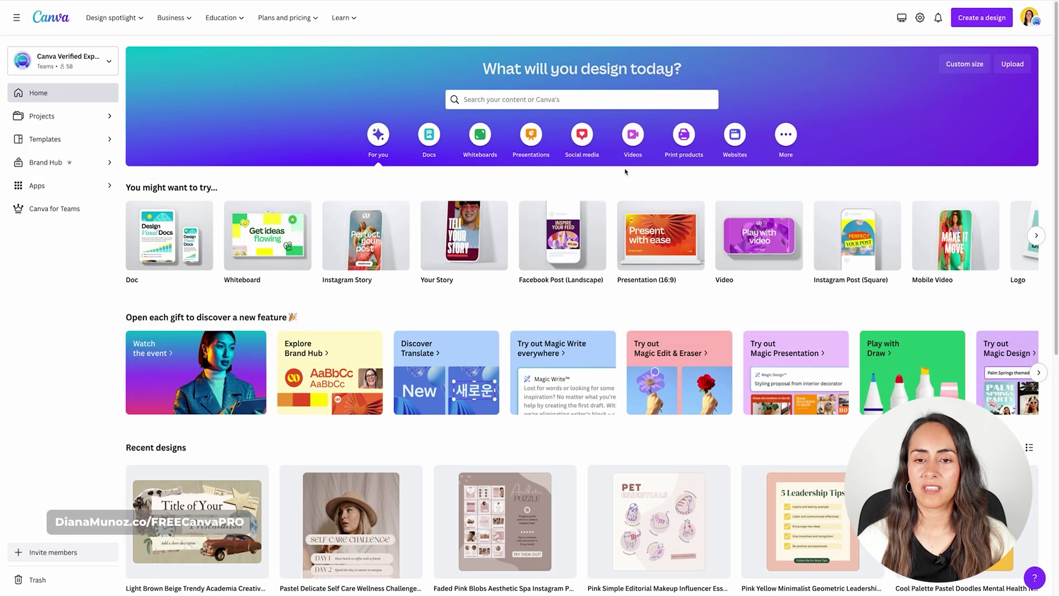
# - Switch to Canva and create a blank Mobile Video design from the video formats
pyautogui.click(632, 138)
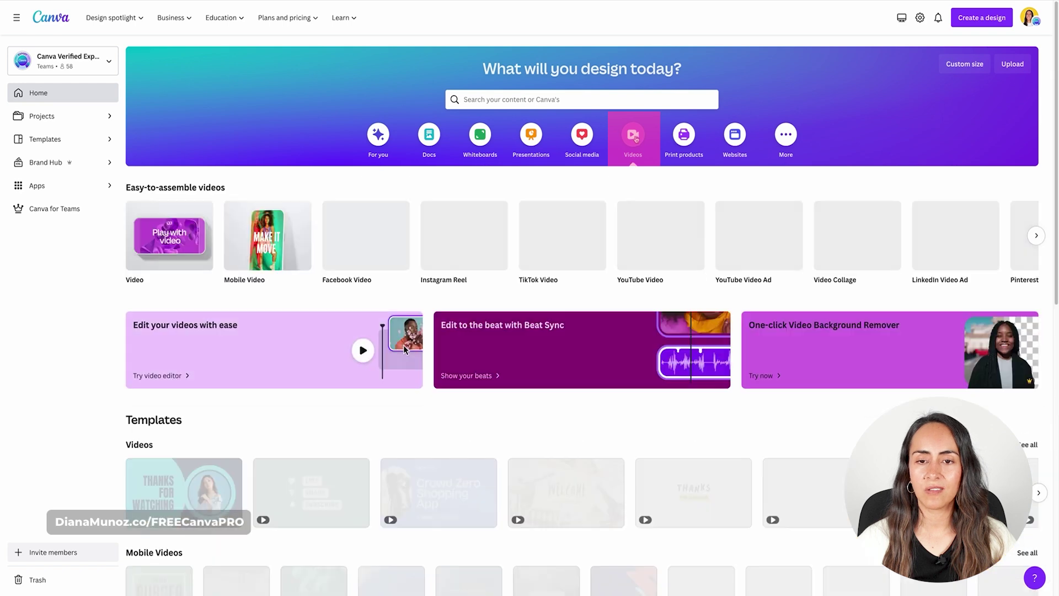
pyautogui.moveTo(265, 241)
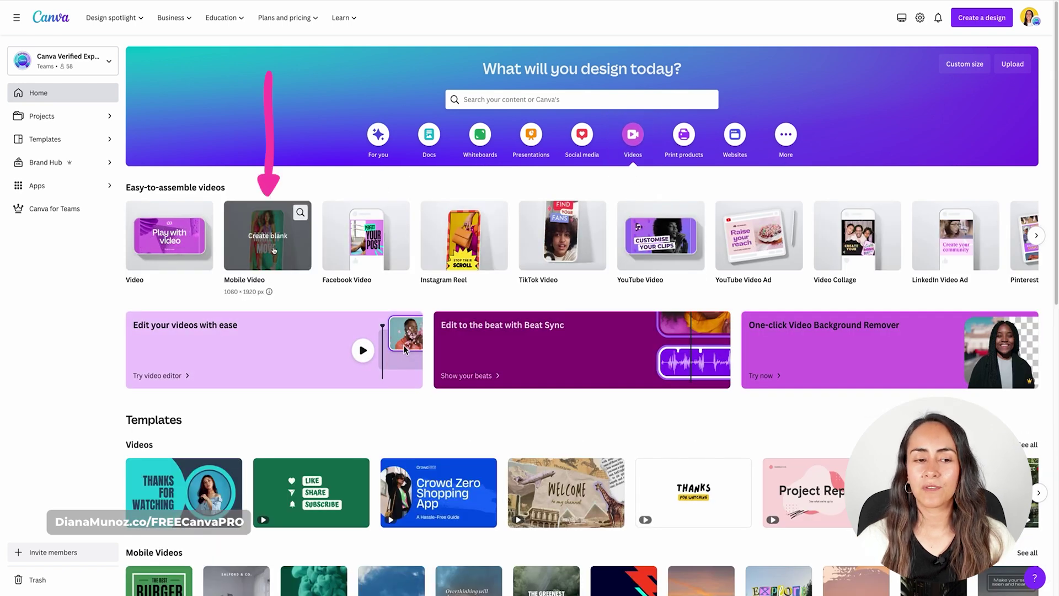
pyautogui.click(265, 241)
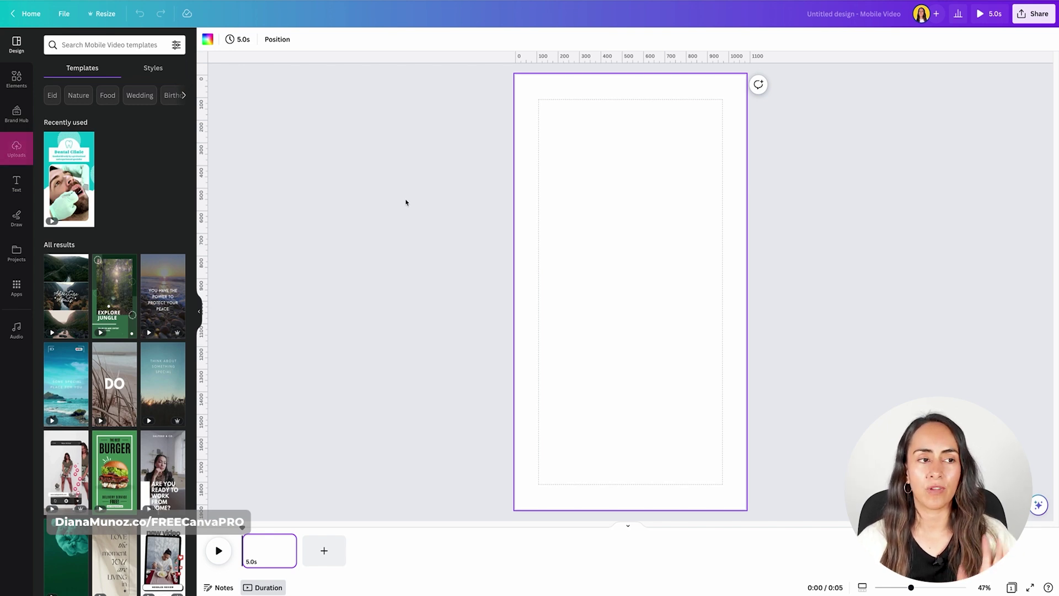
# - Upload the eight newest video files from the Downloads folder, IMG_9478.mov through IMG_9467.MOV, including Animation test.MP4
pyautogui.click(17, 146)
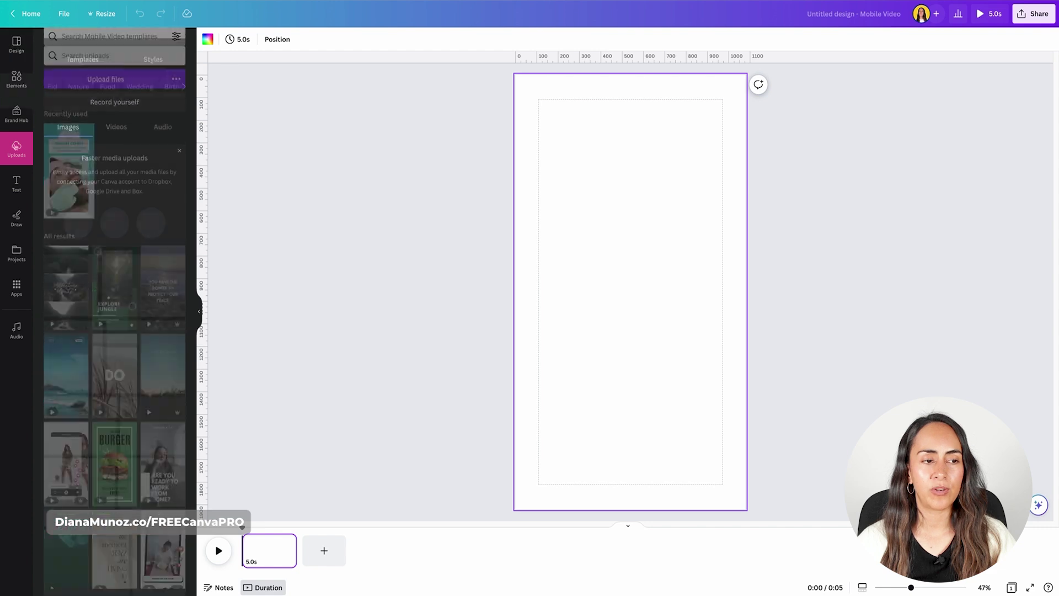
pyautogui.click(112, 68)
pyautogui.moveTo(495, 236); pyautogui.dragTo(501, 291)
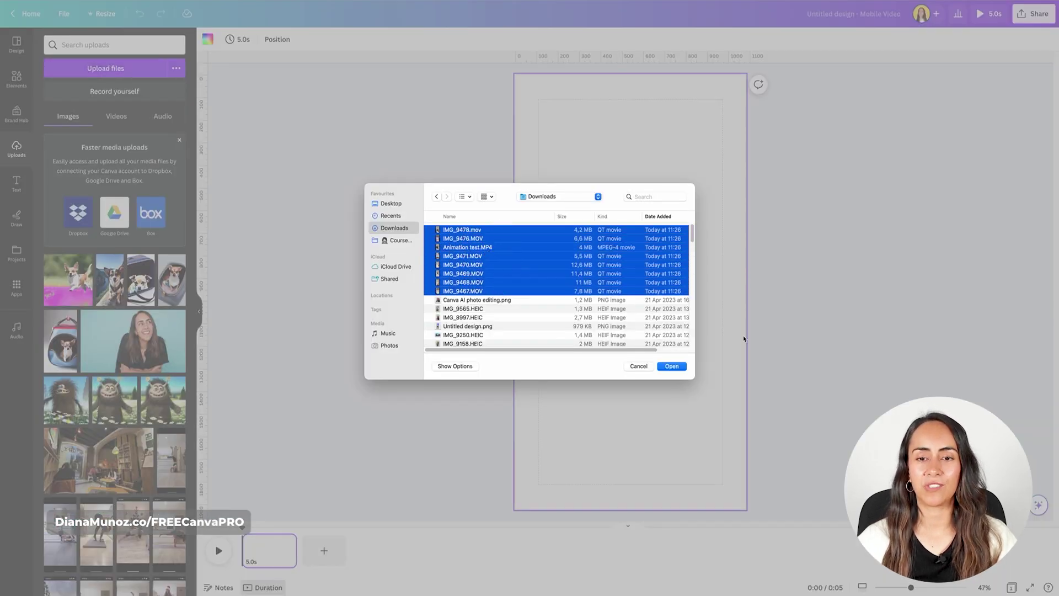
pyautogui.click(673, 367)
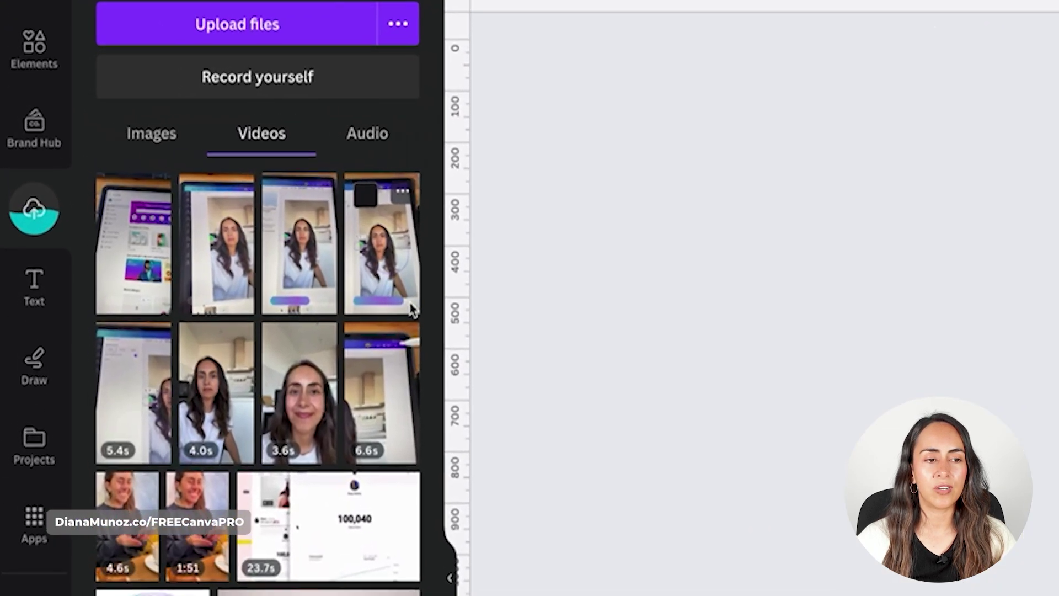
pyautogui.moveTo(122, 188)
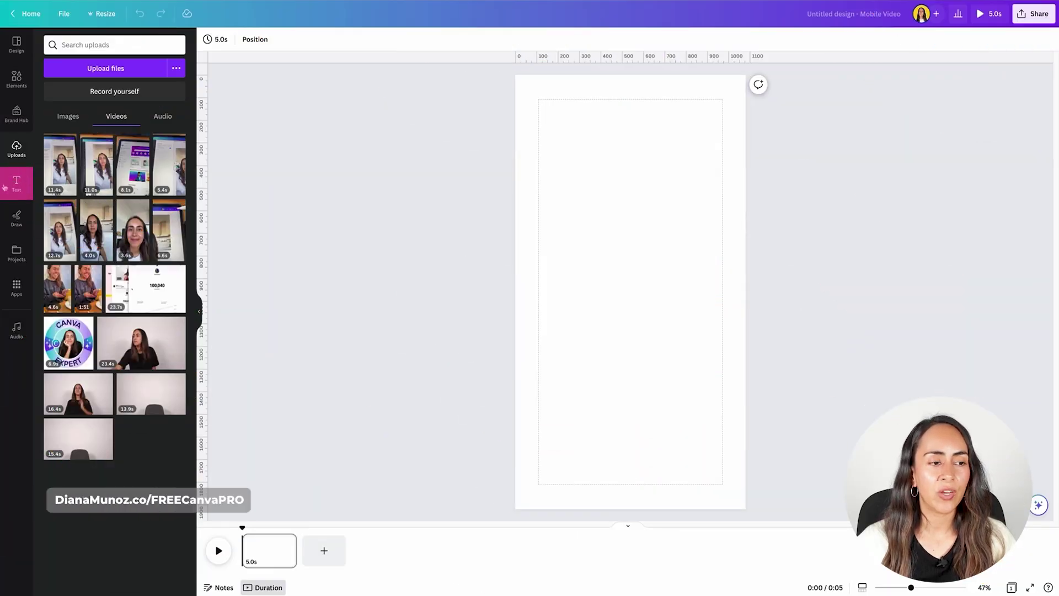
# - Add a text box to the blank page and set its font to Montserrat Extra-Bold
pyautogui.click(14, 187)
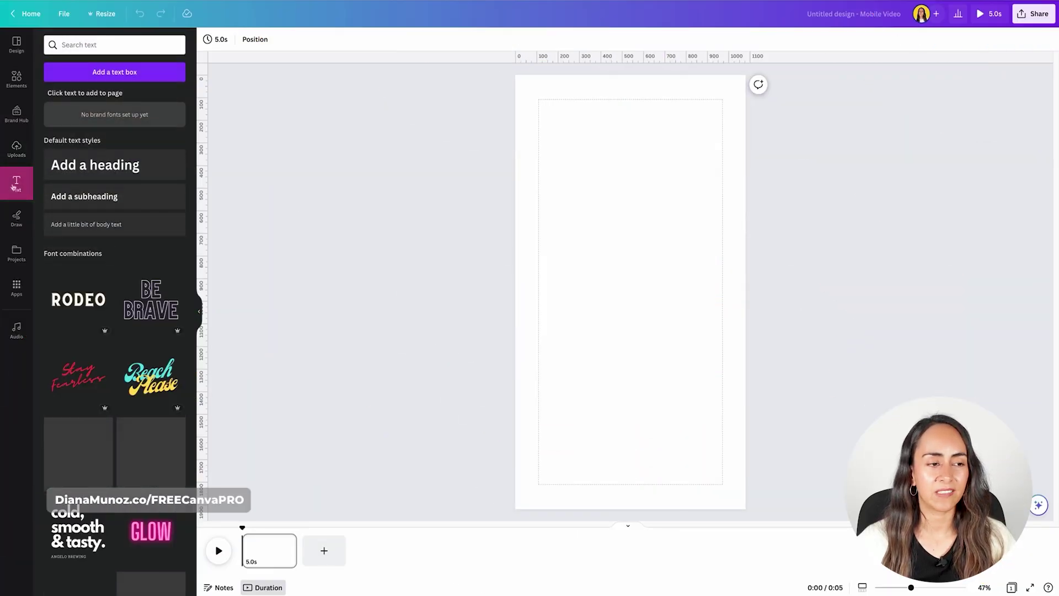
pyautogui.click(108, 79)
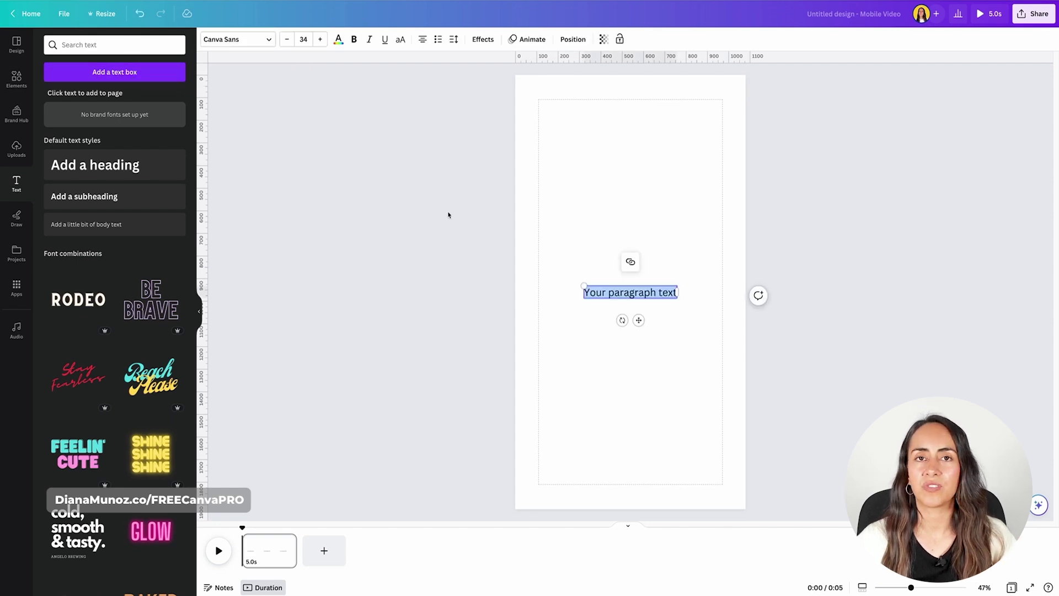
pyautogui.click(251, 40)
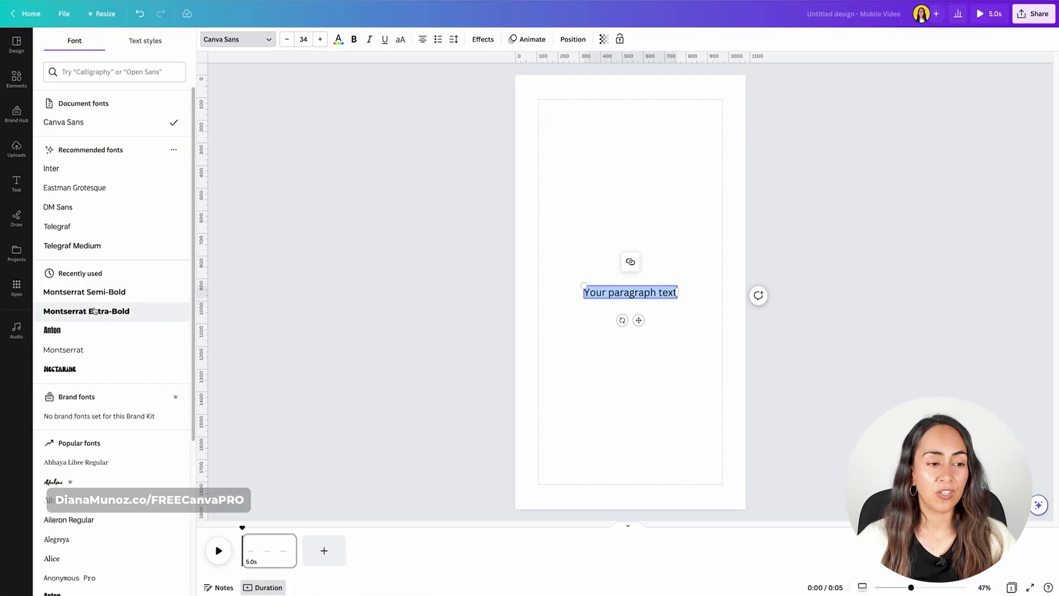
pyautogui.click(67, 72)
pyautogui.write('m')
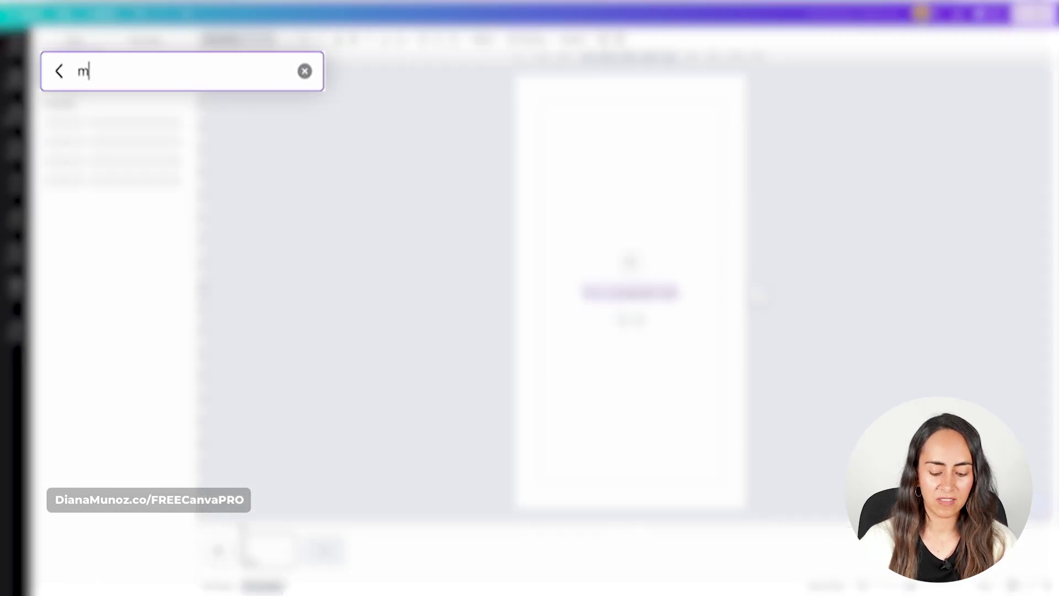
pyautogui.write('ont')
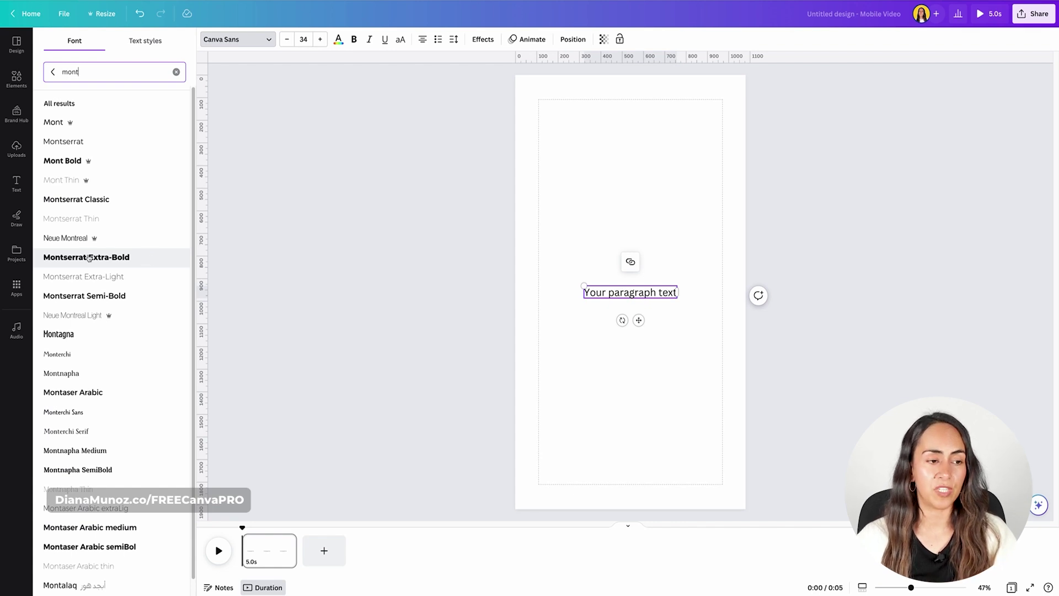
pyautogui.click(126, 258)
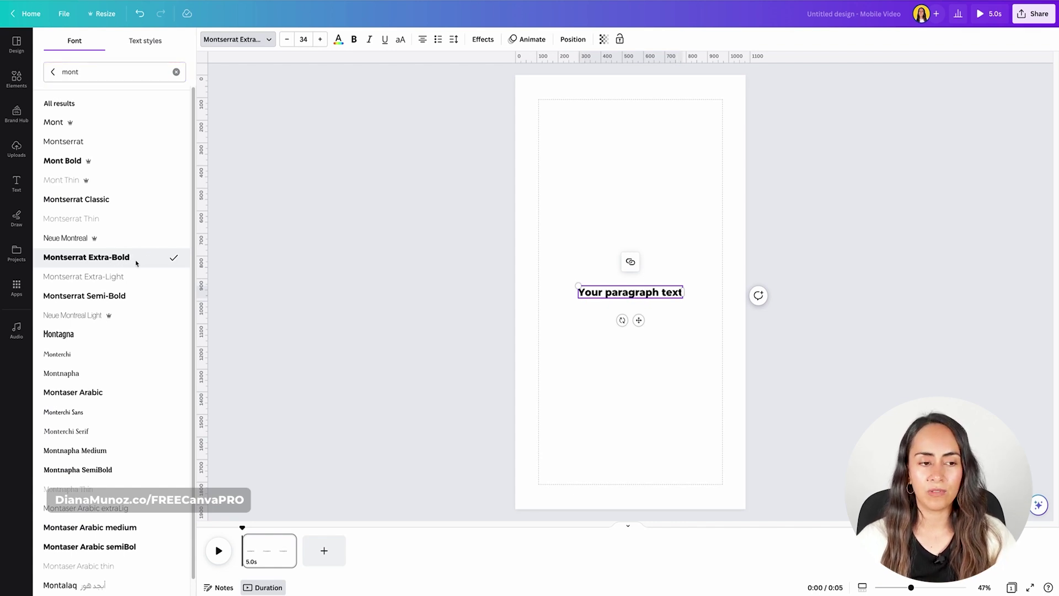
# - Apply a black Outline effect with thickness 143 to the text and set the text colour to yellow
pyautogui.click(486, 38)
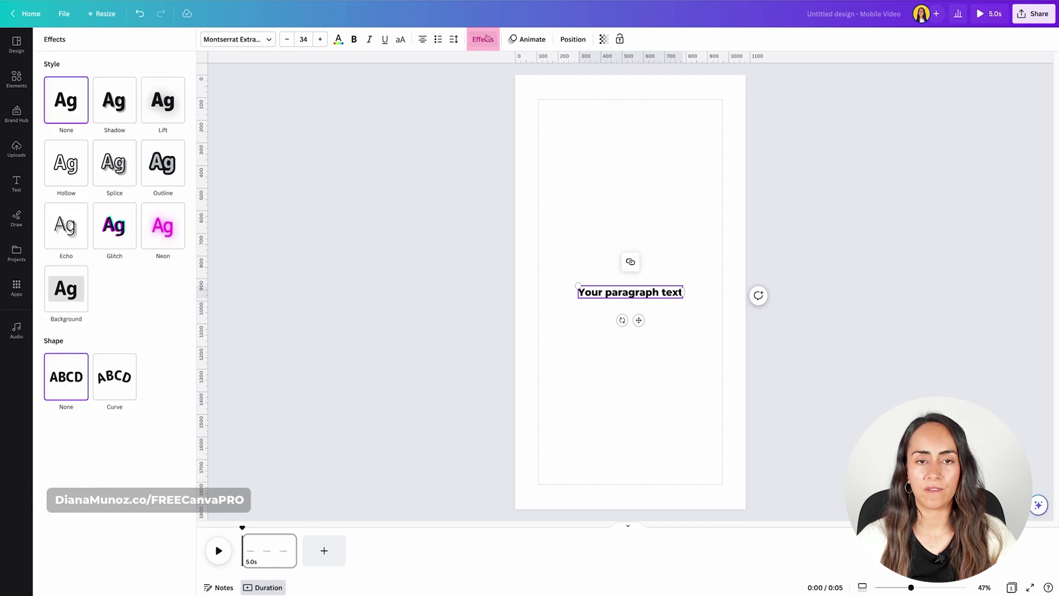
pyautogui.click(165, 164)
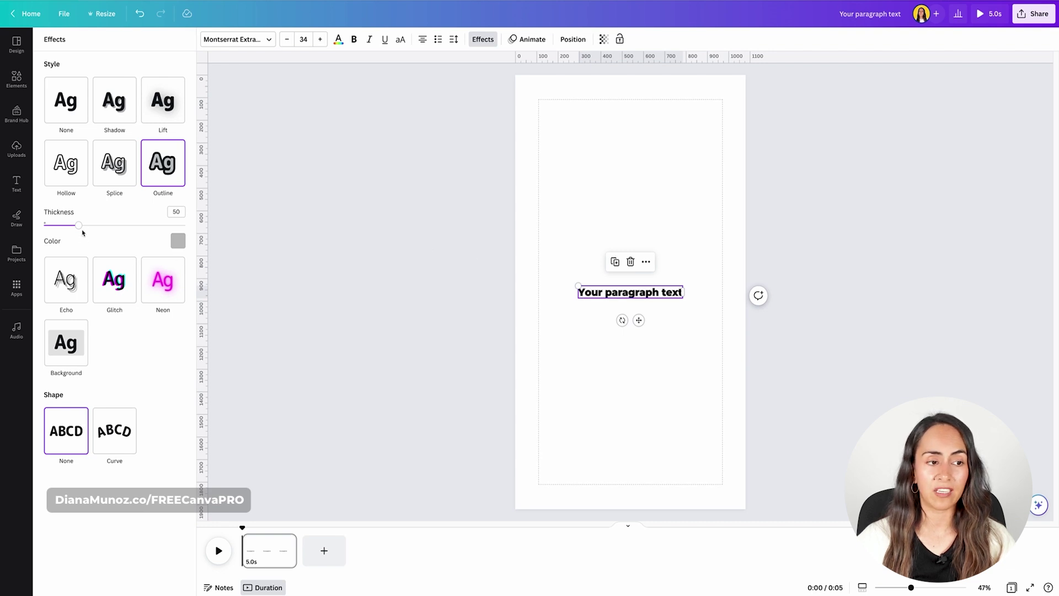
pyautogui.moveTo(79, 225); pyautogui.dragTo(146, 230)
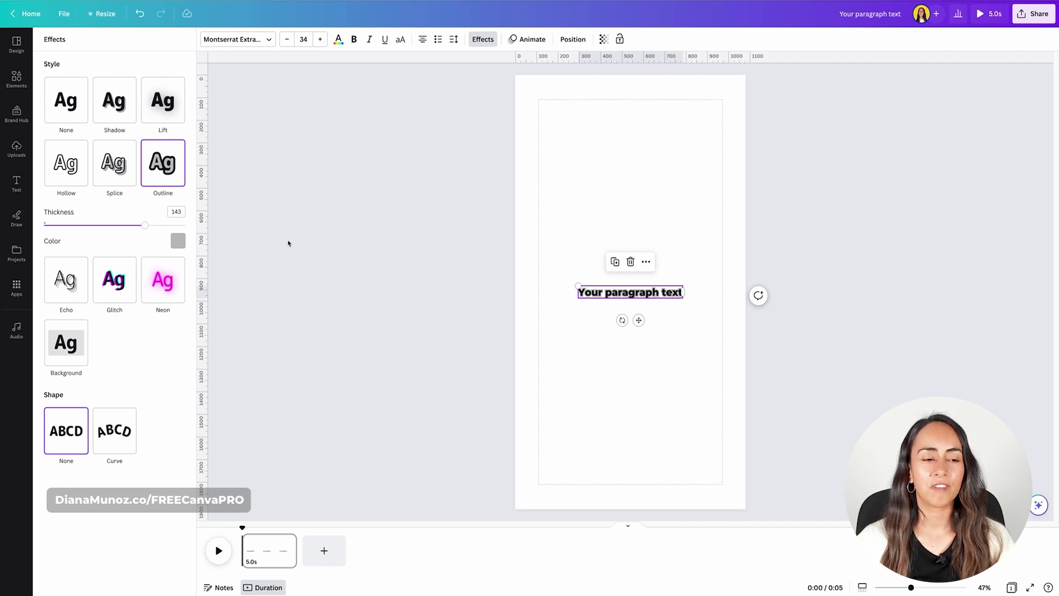
pyautogui.click(179, 241)
pyautogui.click(82, 293)
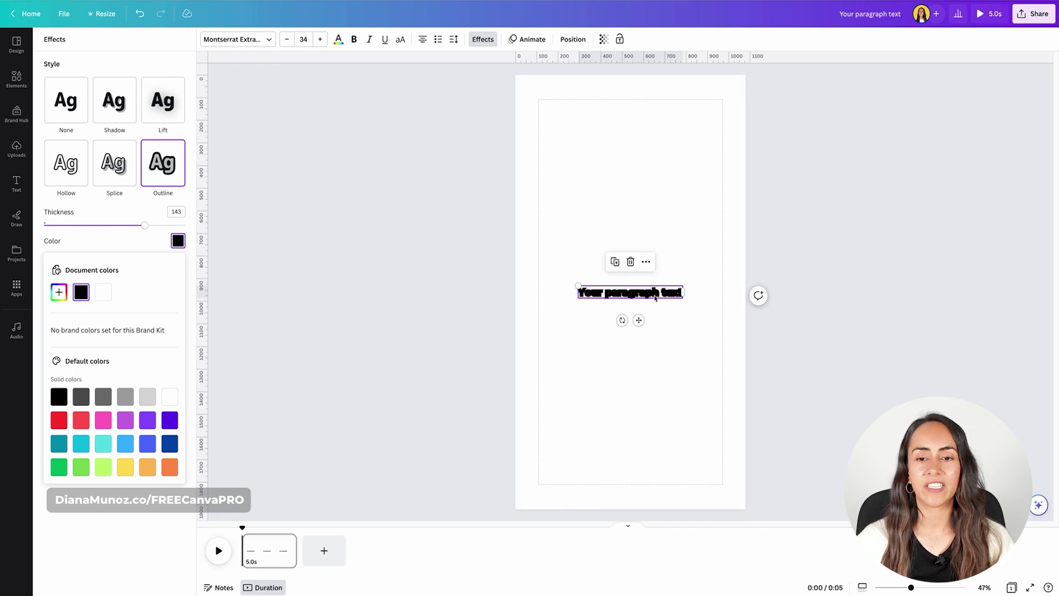
pyautogui.click(341, 39)
pyautogui.click(129, 284)
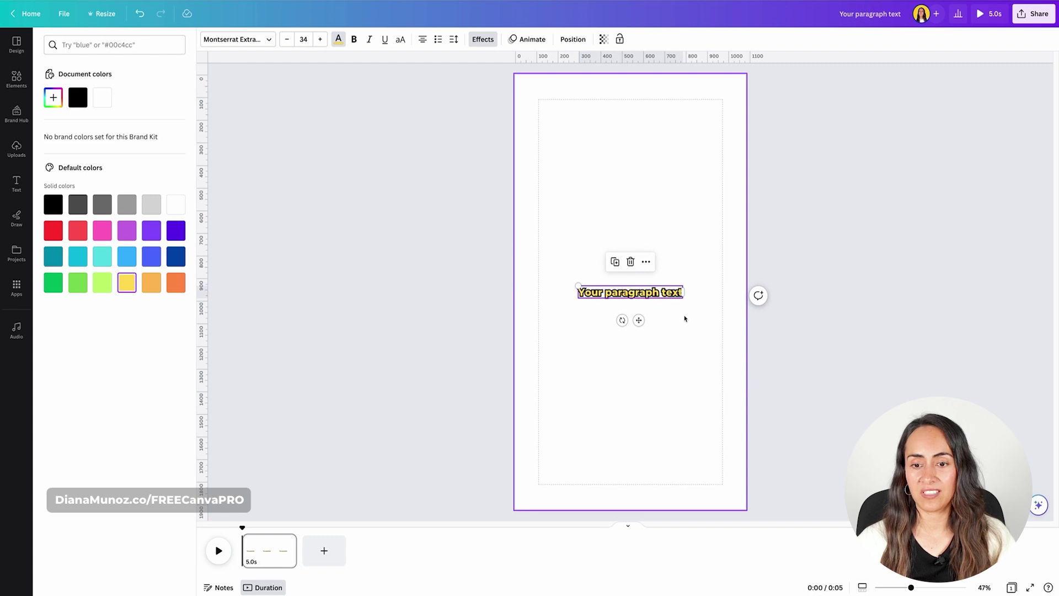
# - Widen the text box and place it horizontally centred, slightly below the middle of the page
pyautogui.moveTo(679, 294); pyautogui.dragTo(725, 292)
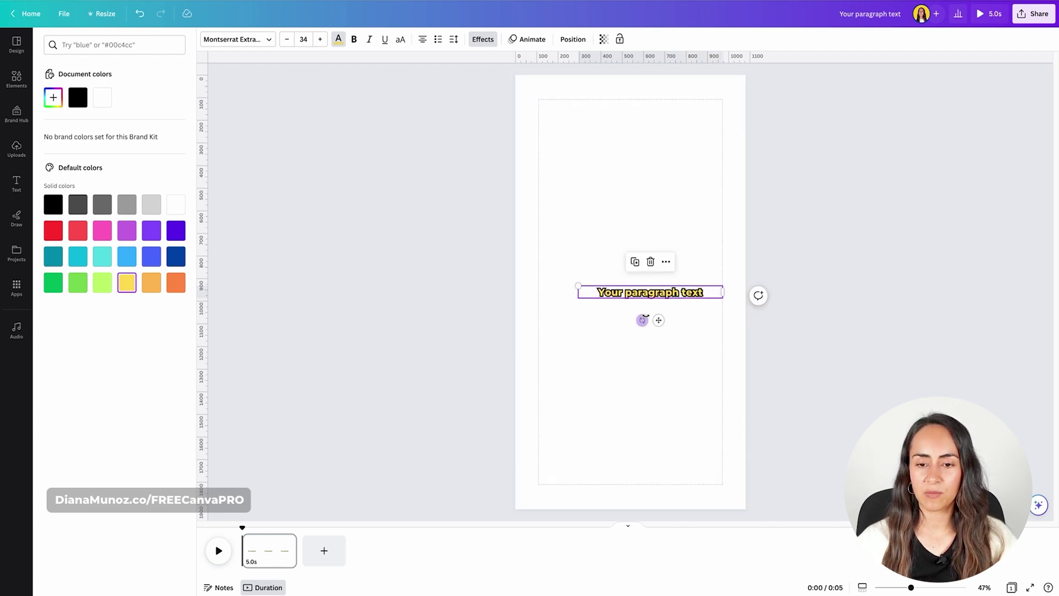
pyautogui.moveTo(642, 320); pyautogui.dragTo(634, 366)
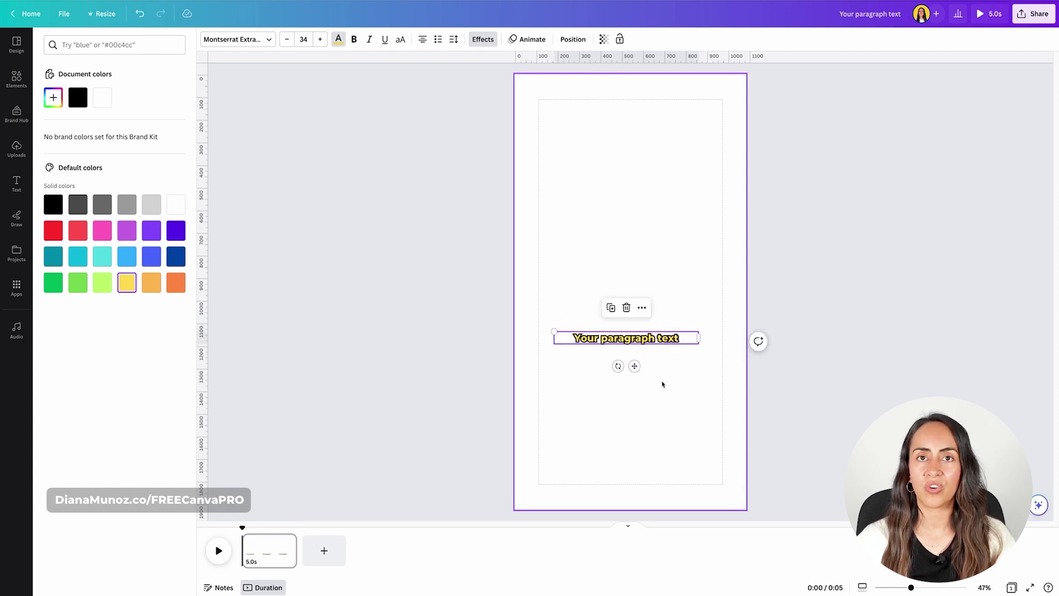
pyautogui.click(663, 384)
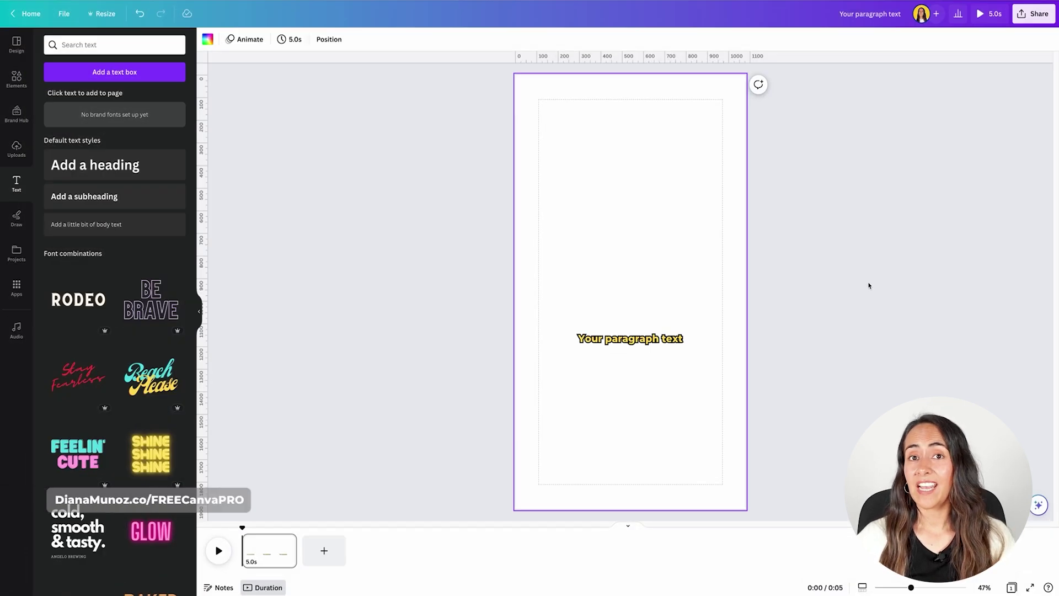
pyautogui.click(661, 338)
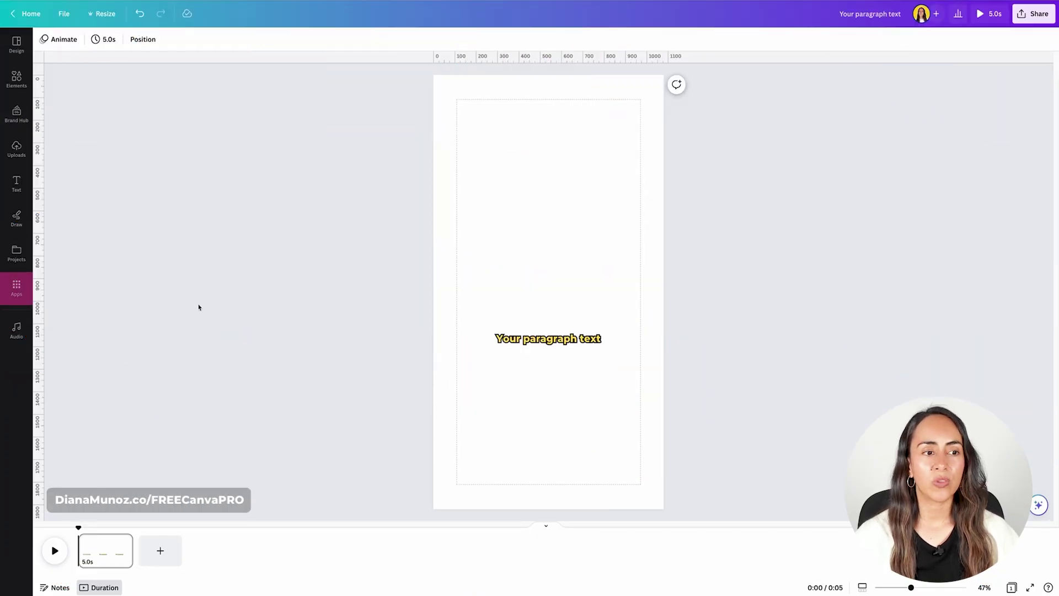
# - Find the Bulk create app by searching for "bulk" and start entering its data manually
pyautogui.click(16, 291)
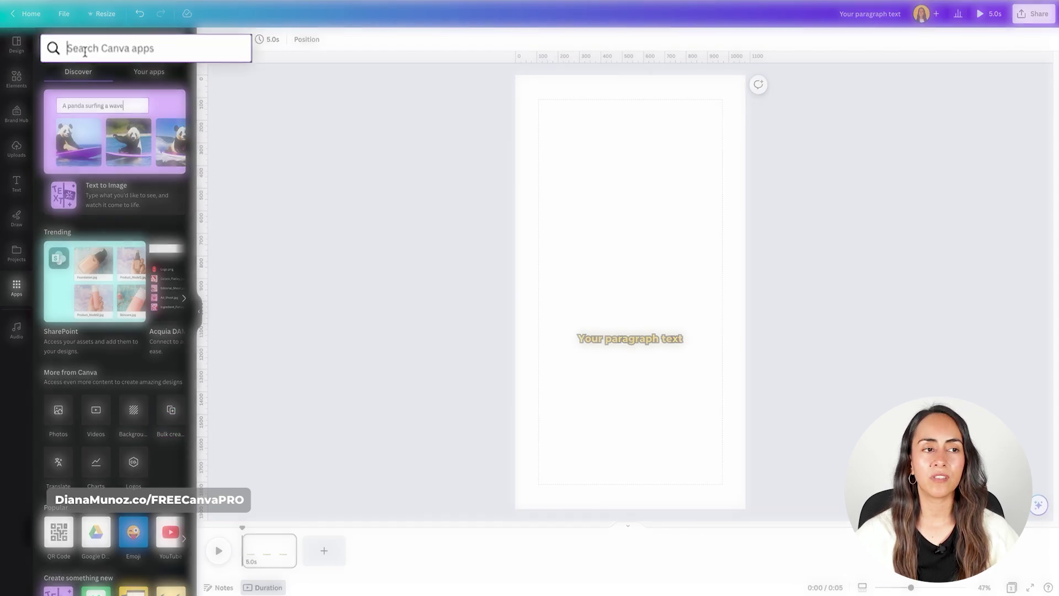
pyautogui.write('bulk')
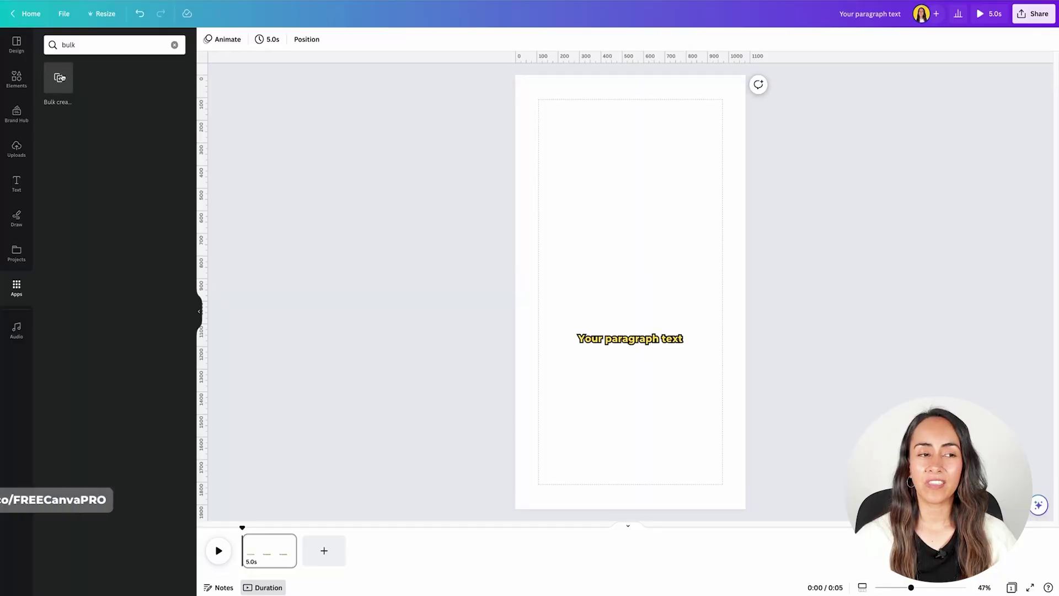
pyautogui.click(57, 77)
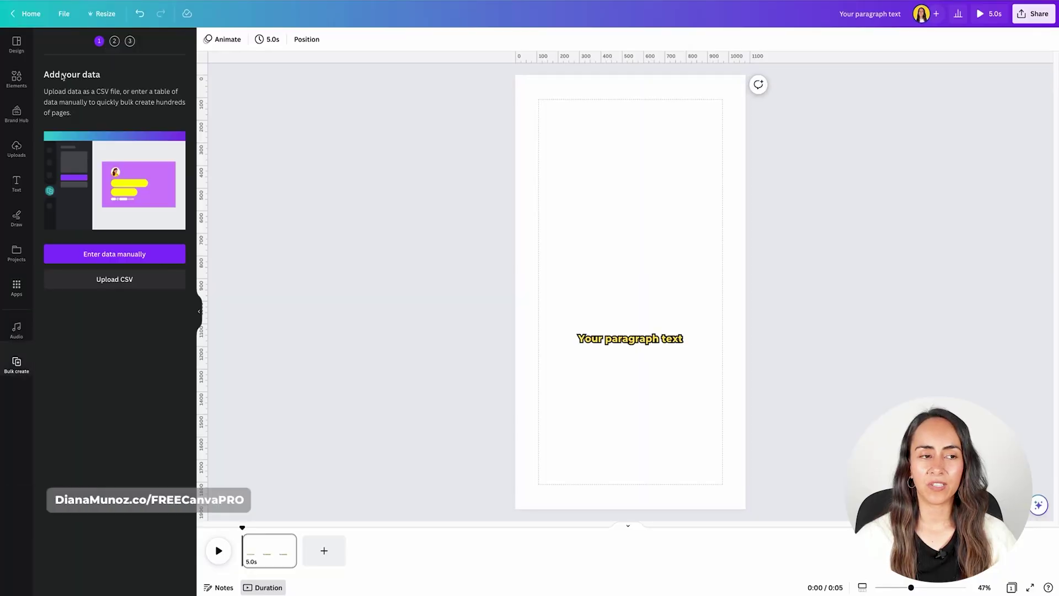
pyautogui.click(118, 255)
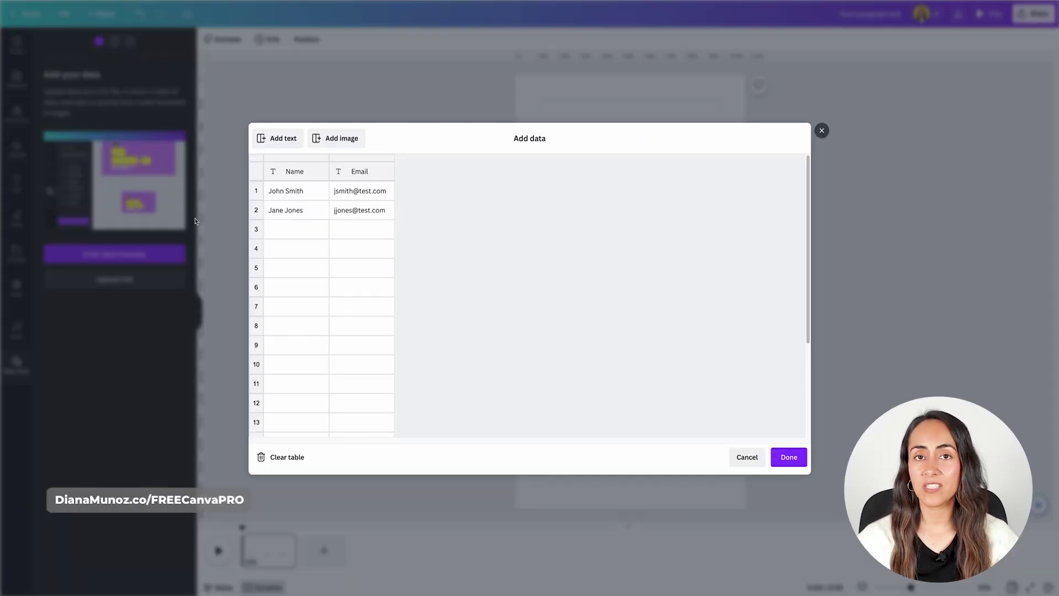
# - Replace the sample data with the copied script lines in a single text column named "Subtitles" and finish the table
pyautogui.click(285, 465)
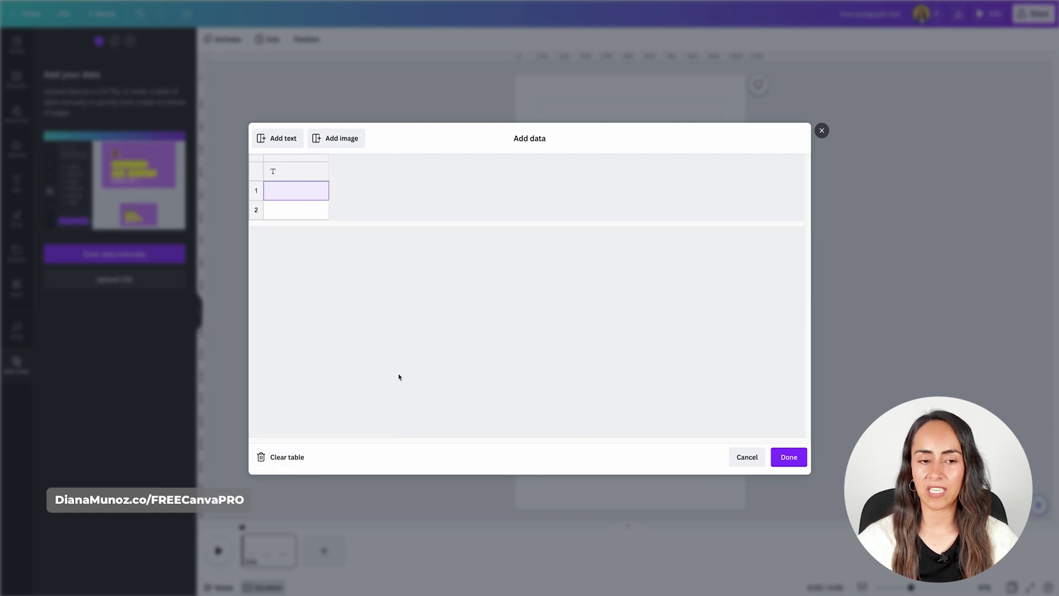
pyautogui.rightClick(292, 195)
pyautogui.click(342, 224)
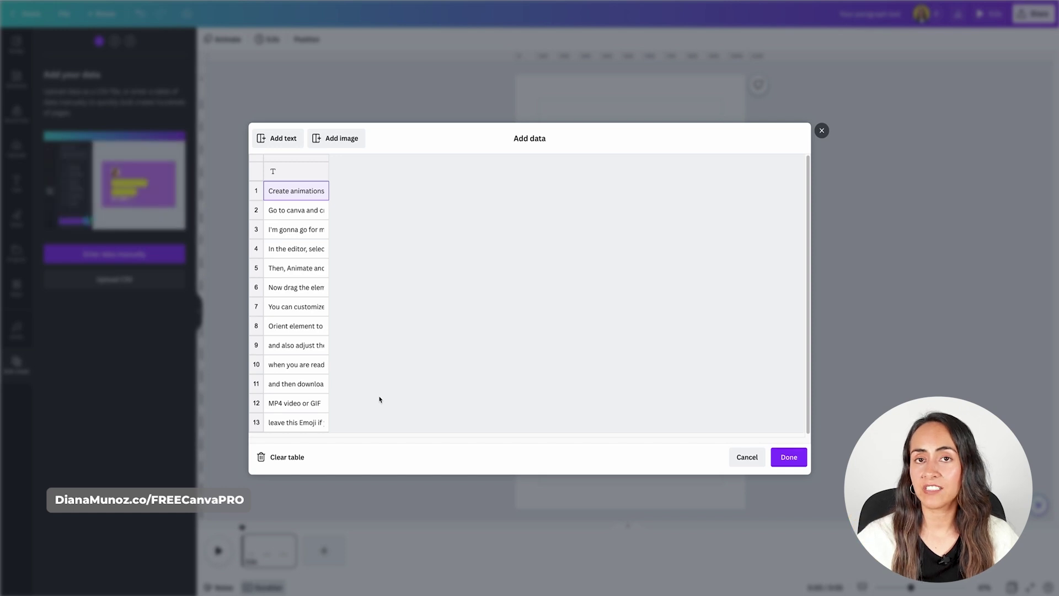
pyautogui.click(284, 174)
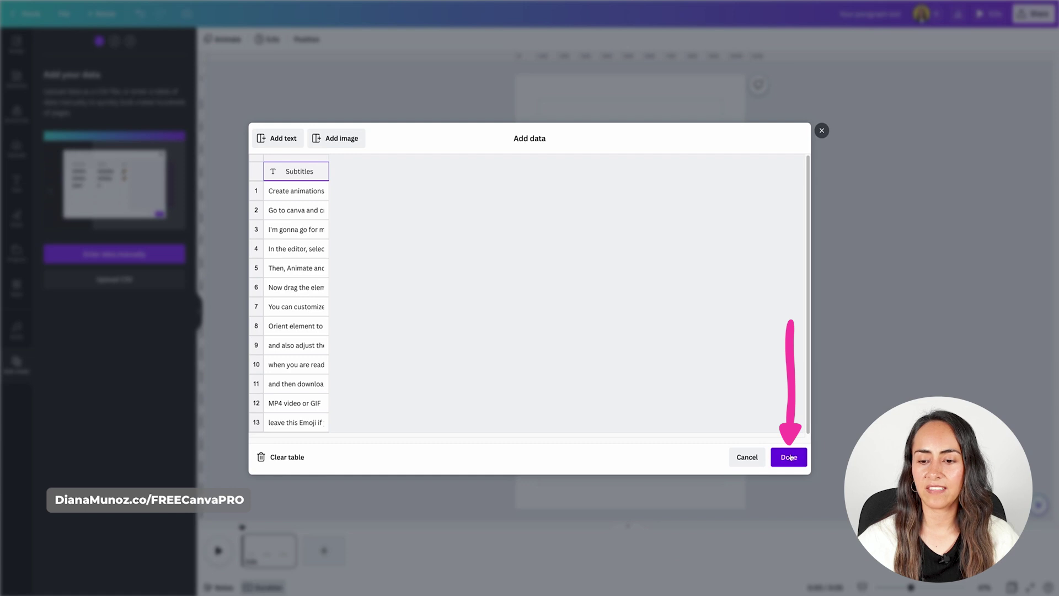
pyautogui.click(790, 455)
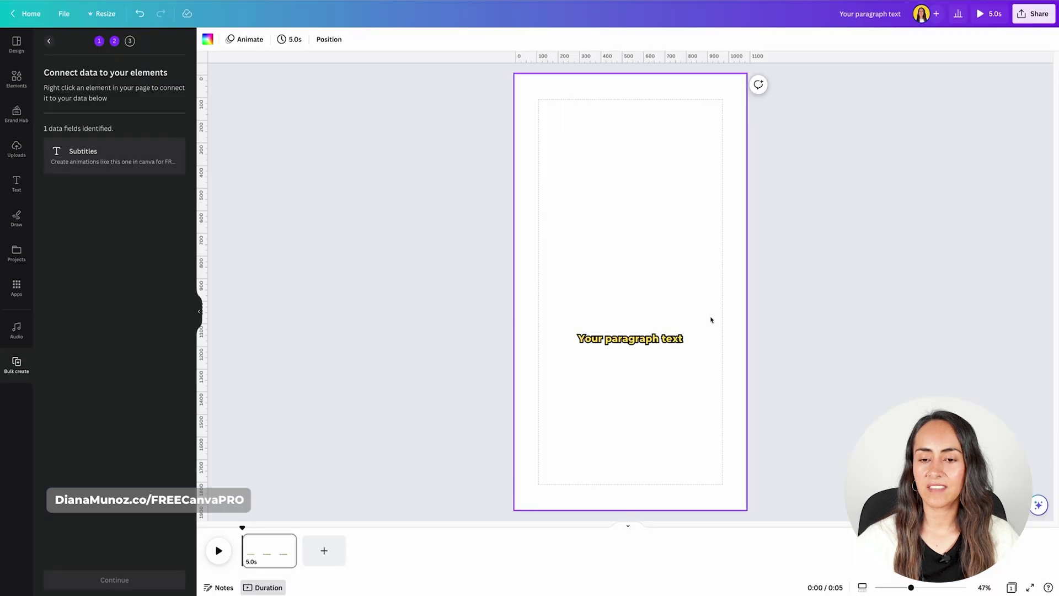
# - Connect the paragraph text box to the Subtitles data field and generate 13 pages from all the subtitle lines
pyautogui.click(668, 345)
pyautogui.click(647, 308)
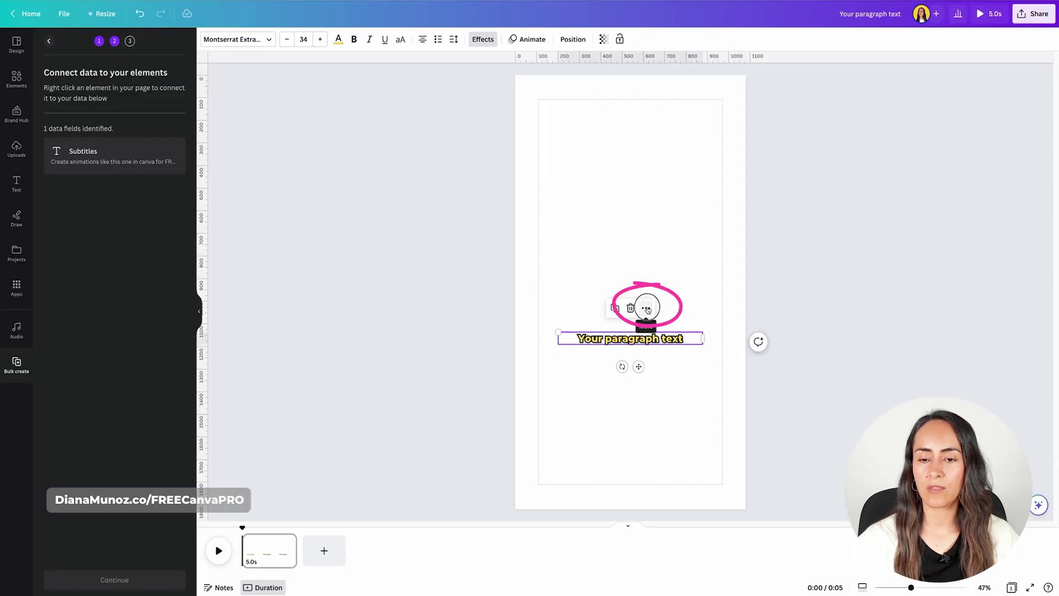
pyautogui.moveTo(717, 199)
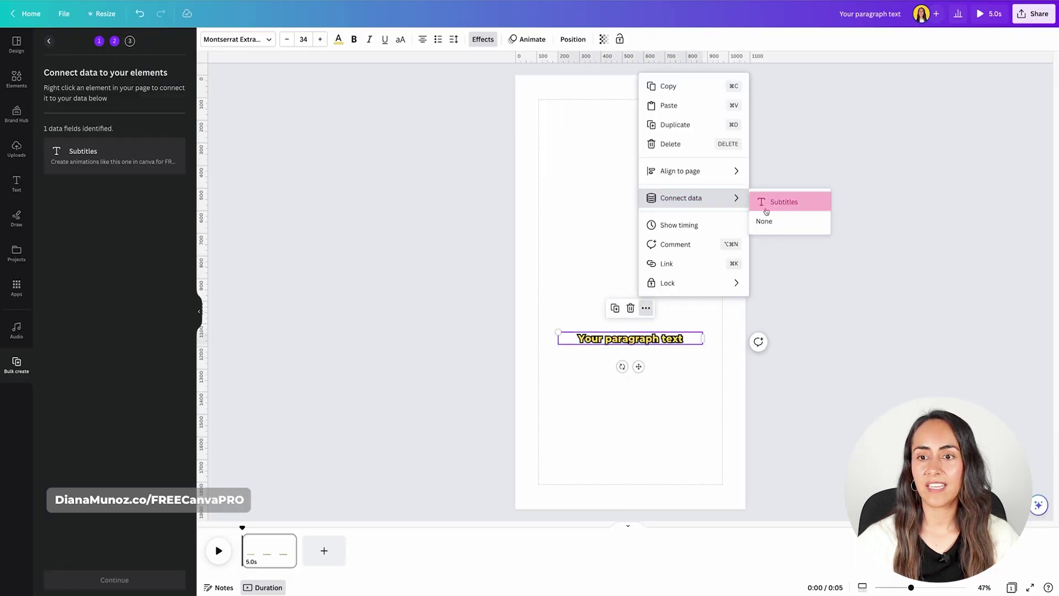
pyautogui.click(797, 204)
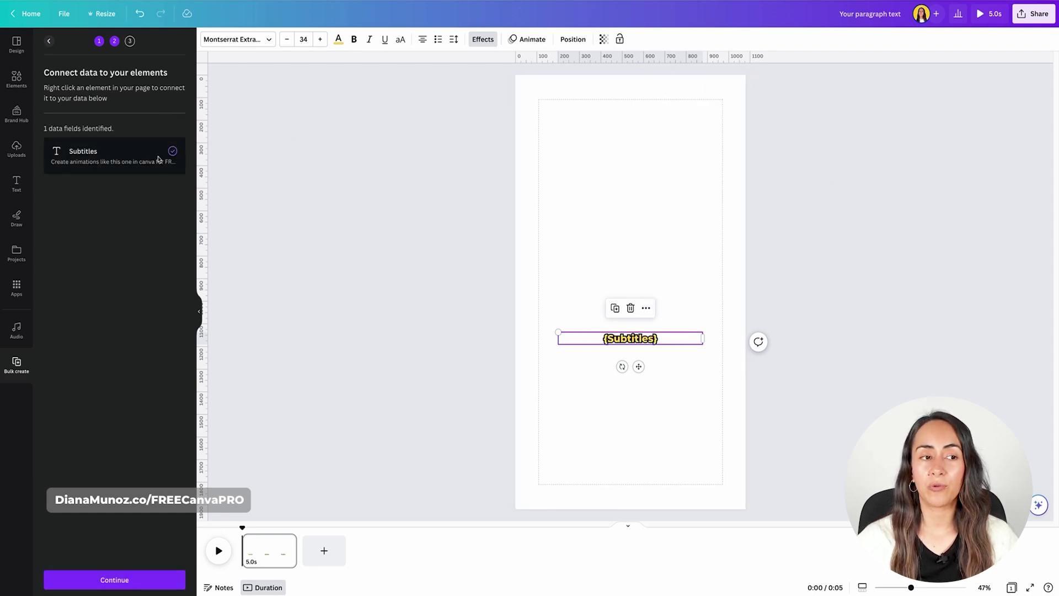
pyautogui.click(117, 581)
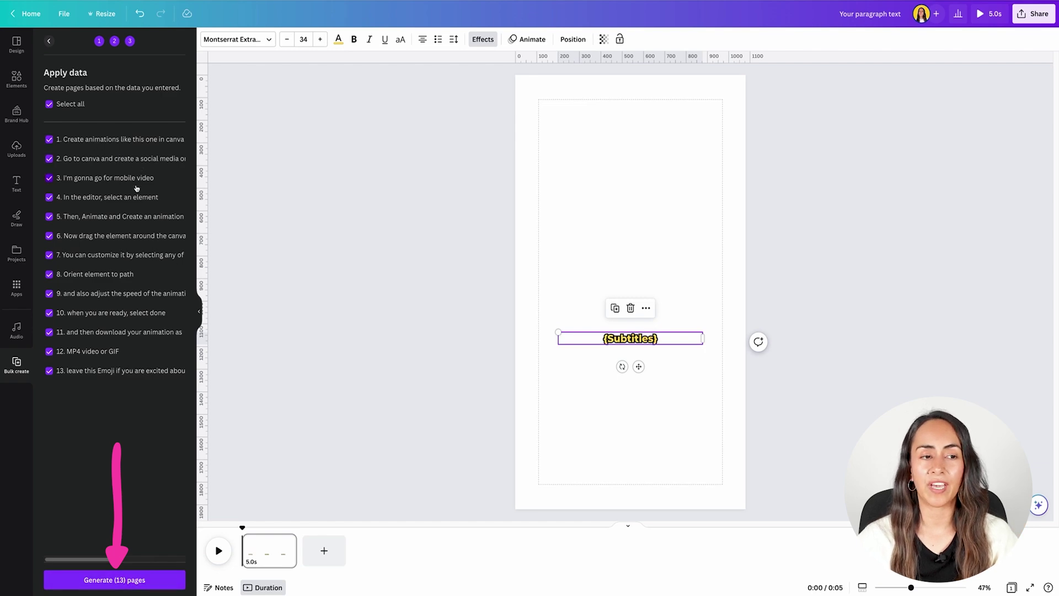
pyautogui.click(124, 579)
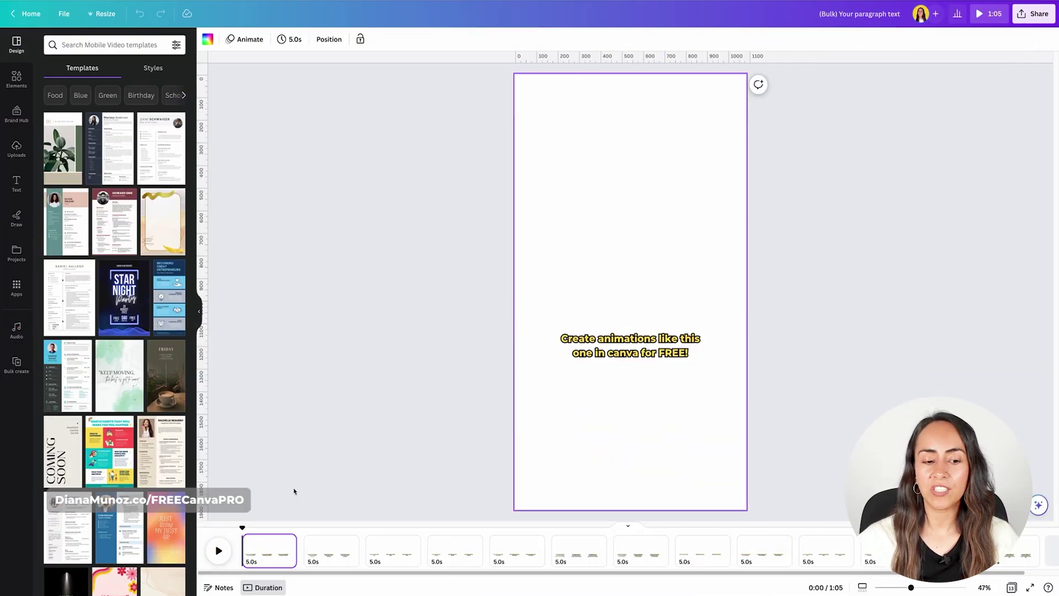
# - Set the uploaded 4.0 s talking clip as the background of the first subtitle page
pyautogui.moveTo(242, 527); pyautogui.dragTo(472, 589)
pyautogui.moveTo(584, 529); pyautogui.dragTo(269, 528)
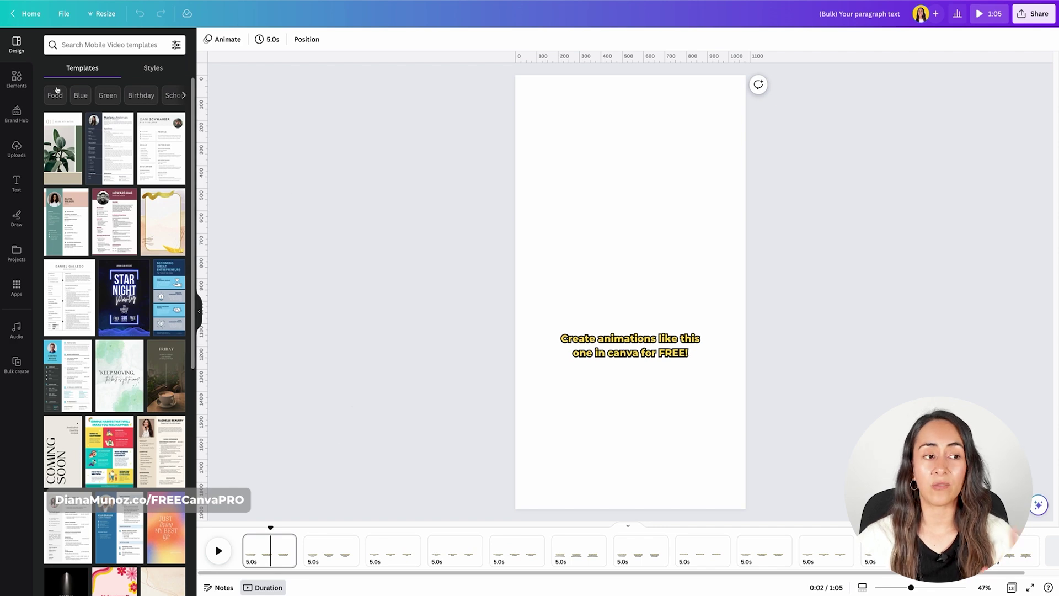
pyautogui.click(15, 152)
pyautogui.click(124, 118)
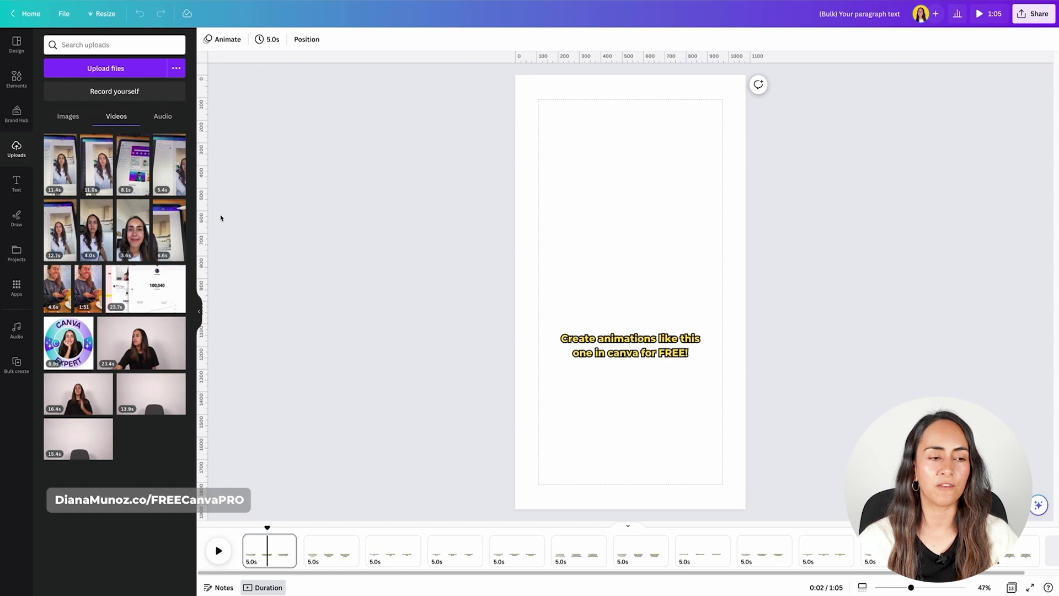
pyautogui.moveTo(109, 241); pyautogui.dragTo(112, 238)
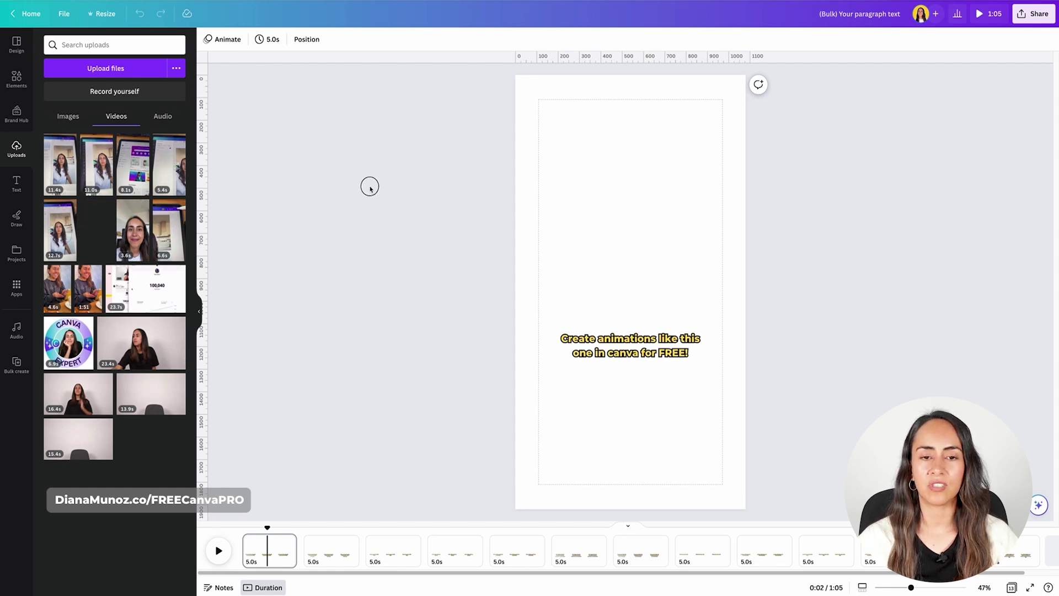
pyautogui.moveTo(370, 187); pyautogui.dragTo(537, 170)
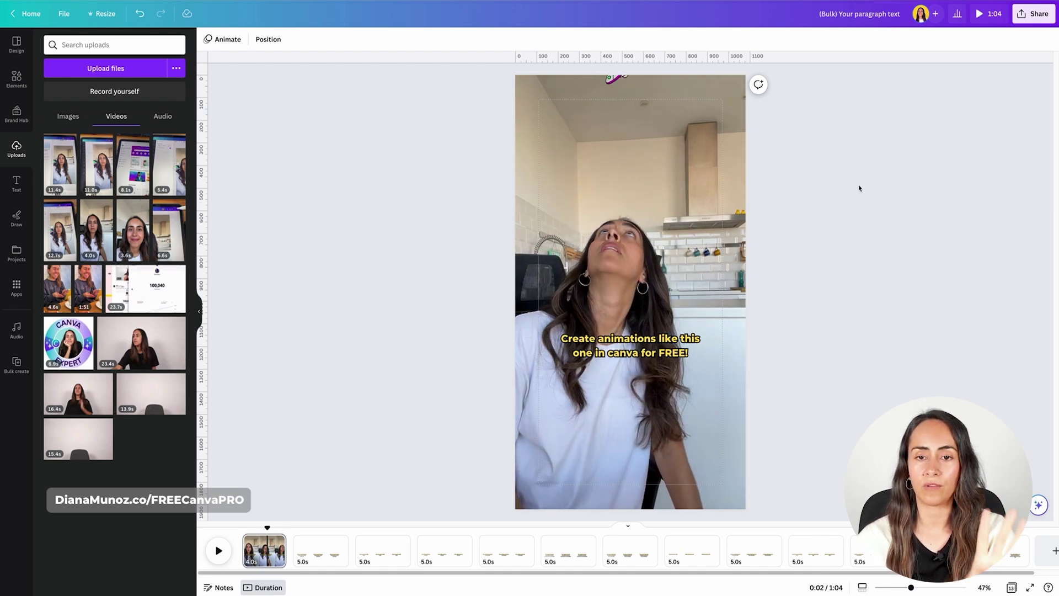
# - Set the uploaded 8.1 s tablet clip as the second page's background and scrub through it to check the subtitle timing
pyautogui.moveTo(275, 536); pyautogui.dragTo(319, 528)
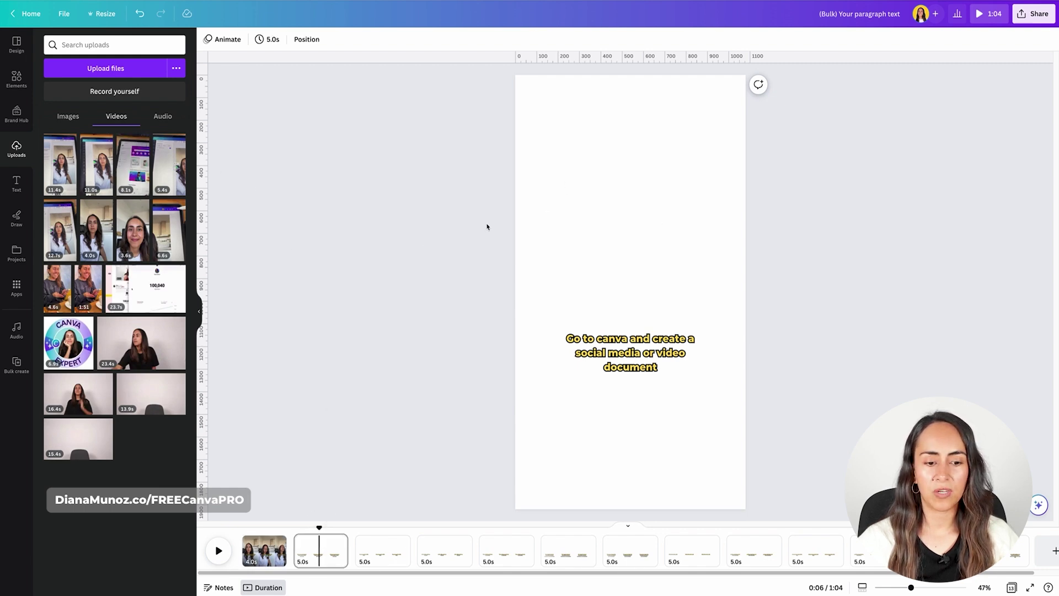
pyautogui.moveTo(144, 171); pyautogui.dragTo(542, 160)
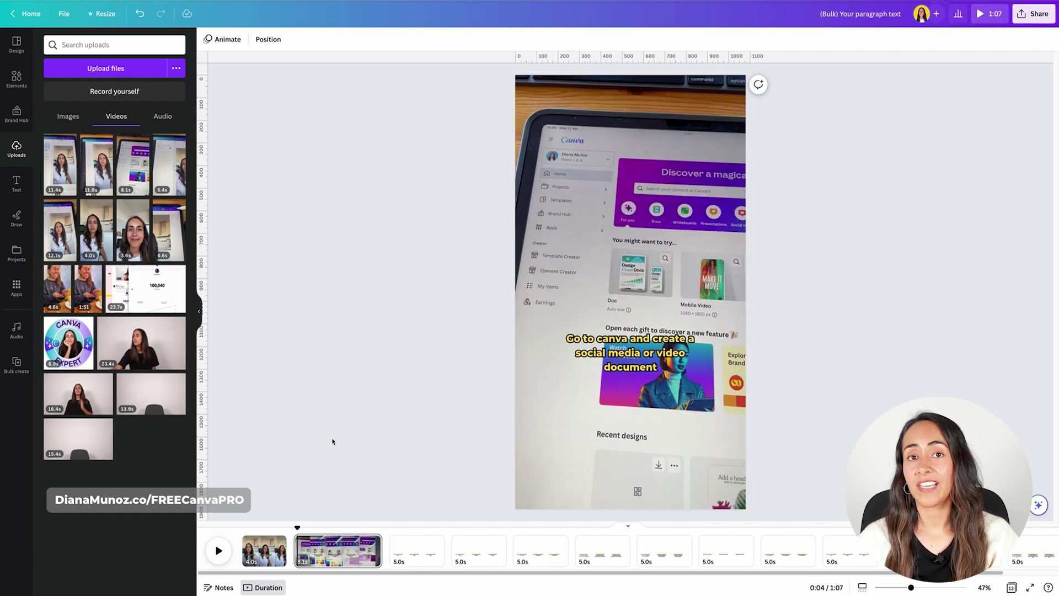
pyautogui.moveTo(298, 527); pyautogui.dragTo(336, 520)
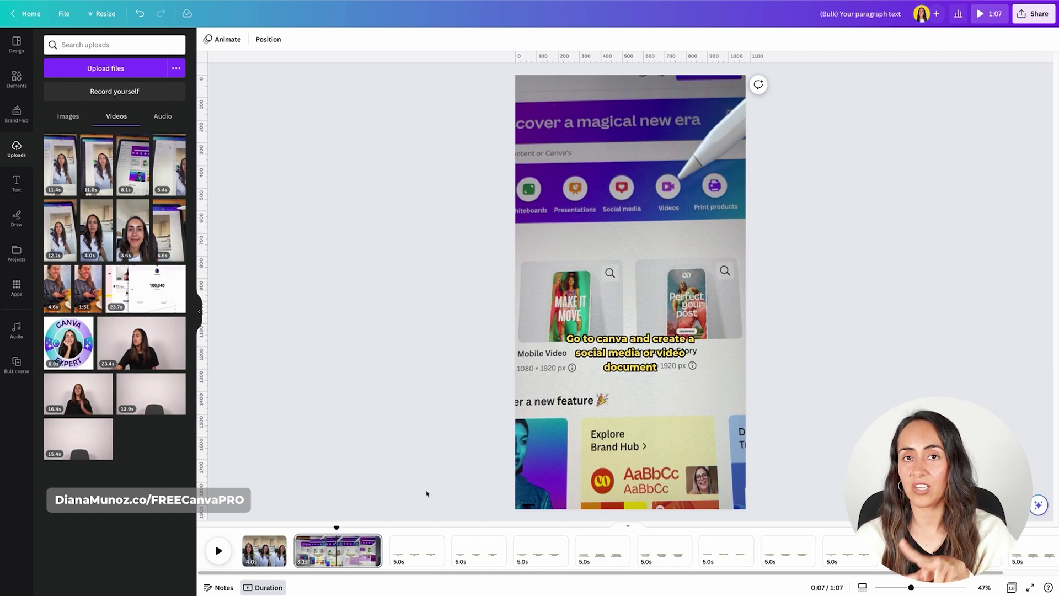
pyautogui.moveTo(334, 530); pyautogui.dragTo(328, 529)
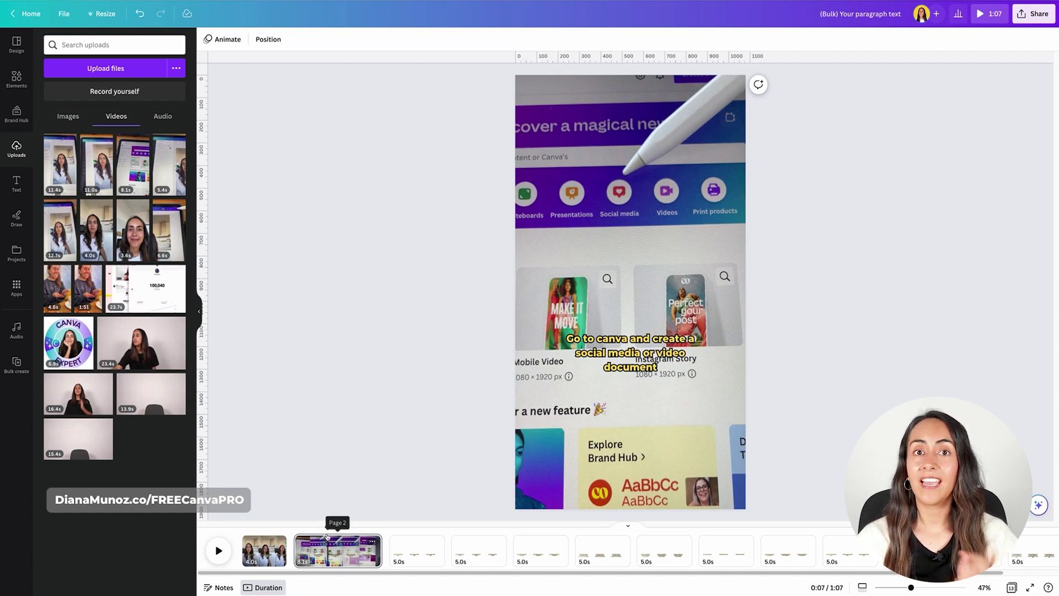
pyautogui.moveTo(327, 528); pyautogui.dragTo(332, 528)
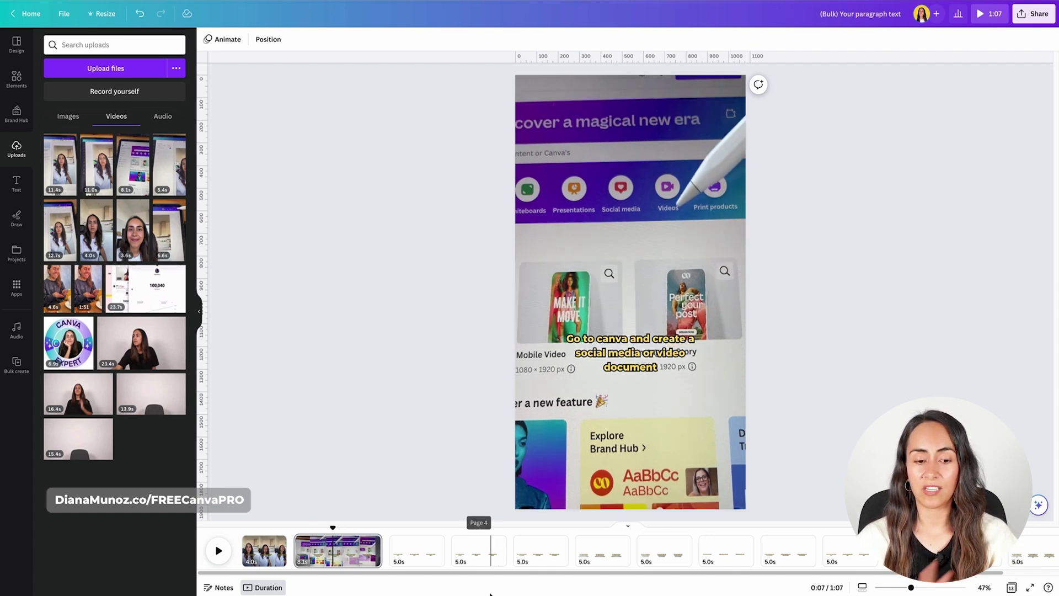
# - Copy the "I'm gonna go for mobile video" text box from the third page
pyautogui.click(417, 547)
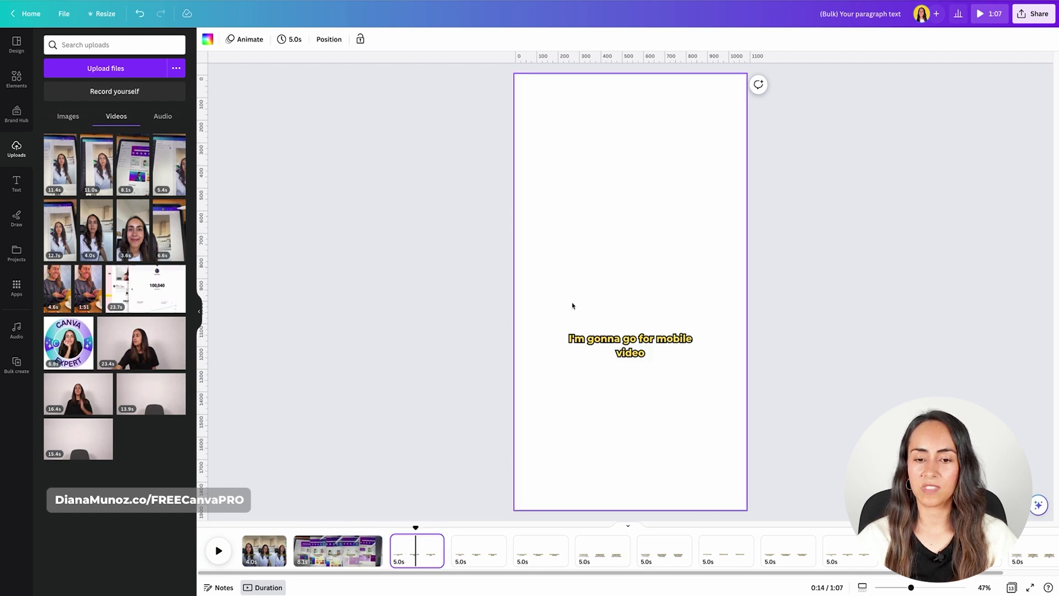
pyautogui.click(635, 366)
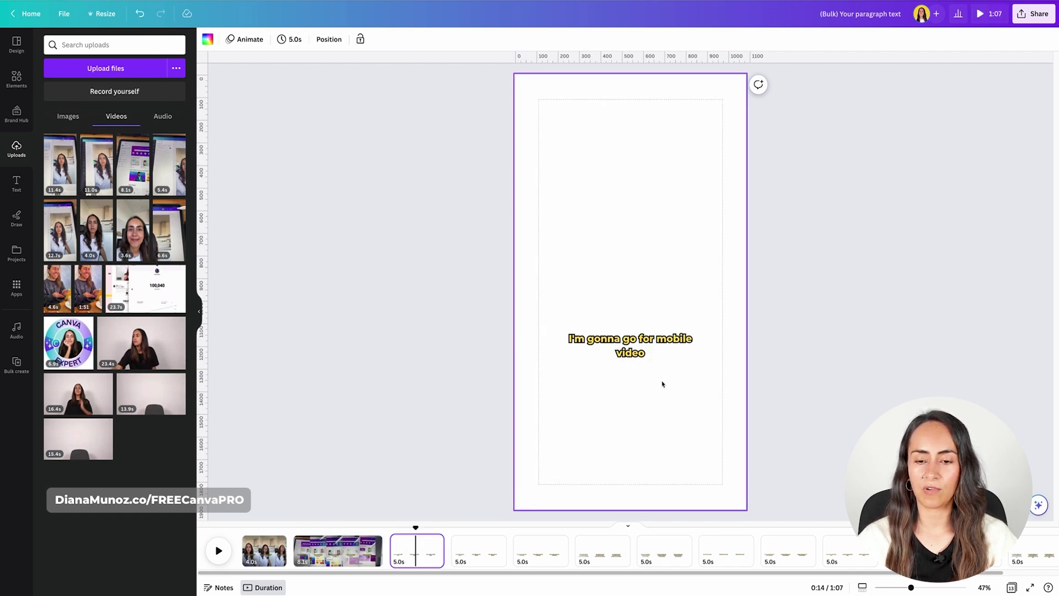
pyautogui.click(620, 342)
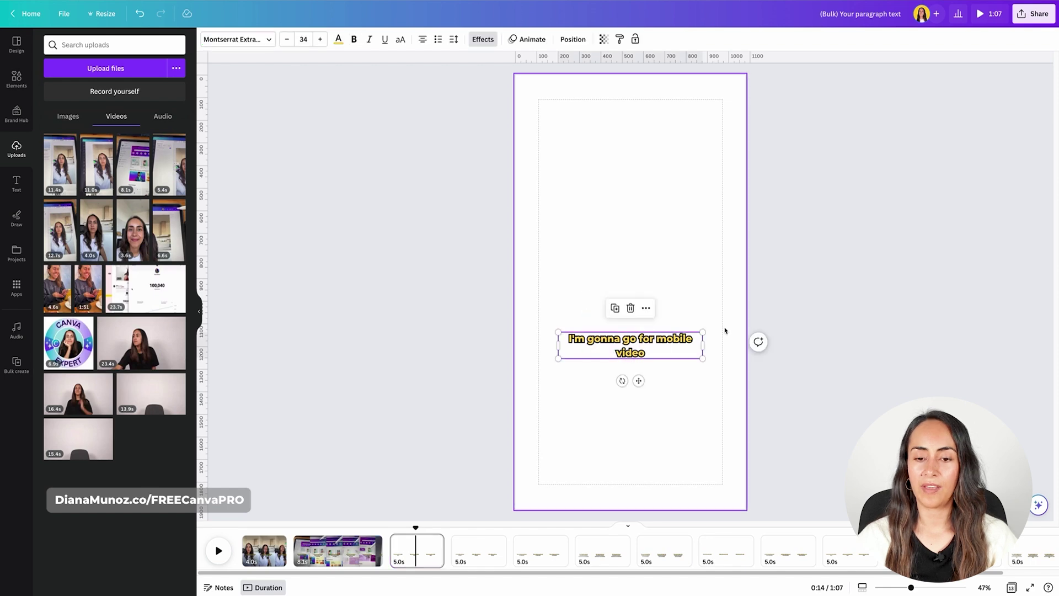
pyautogui.rightClick(628, 343)
pyautogui.click(654, 352)
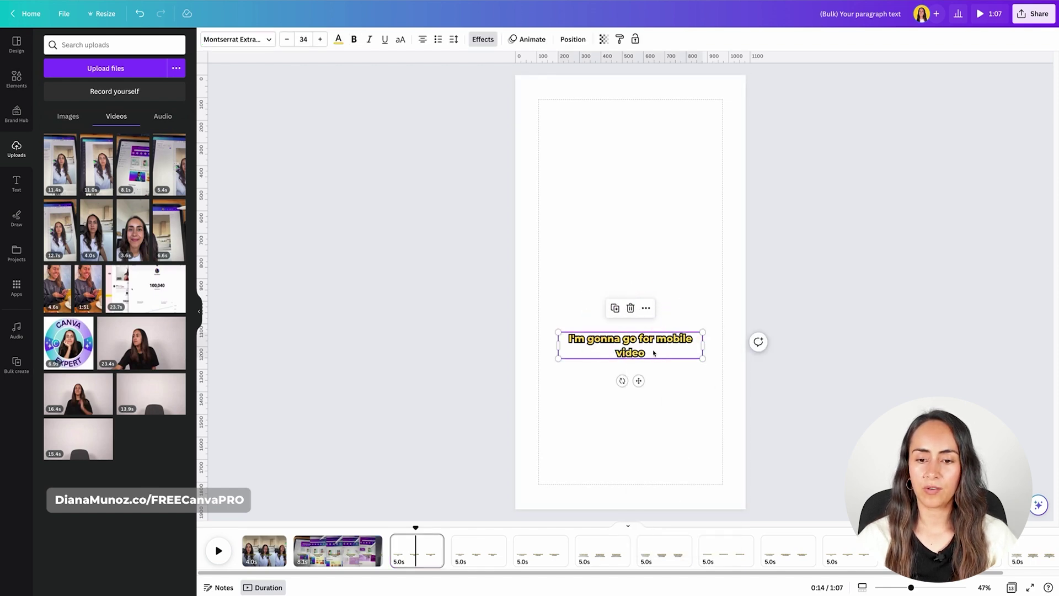
# - Split the second page, which holds the tablet clip, at 8.9 s on the timeline
pyautogui.click(360, 554)
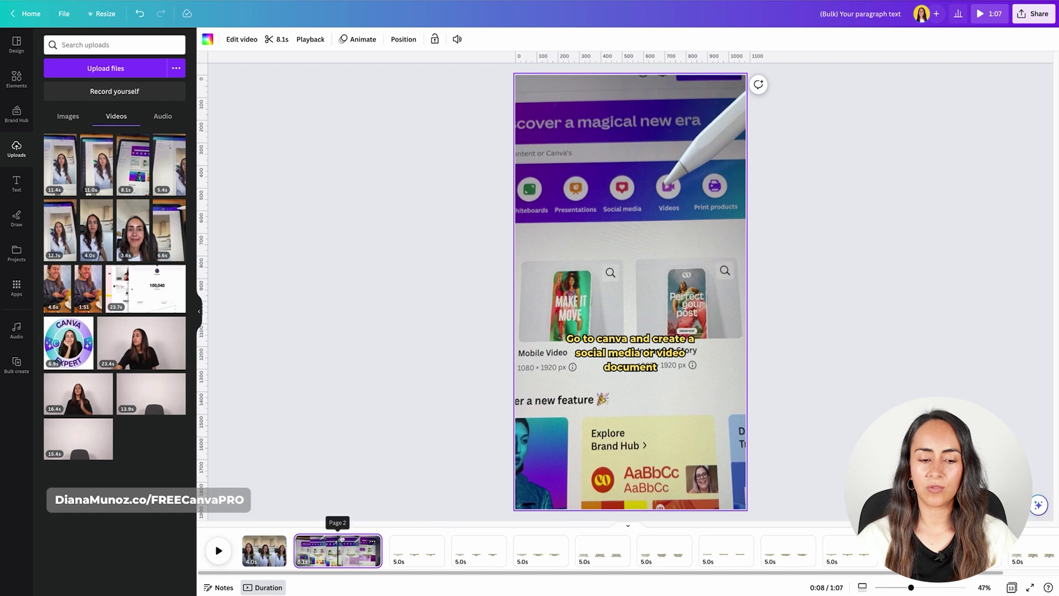
pyautogui.moveTo(338, 528)
pyautogui.mouseDown()
pyautogui.moveTo(370, 524)
pyautogui.moveTo(347, 525)
pyautogui.mouseUp()
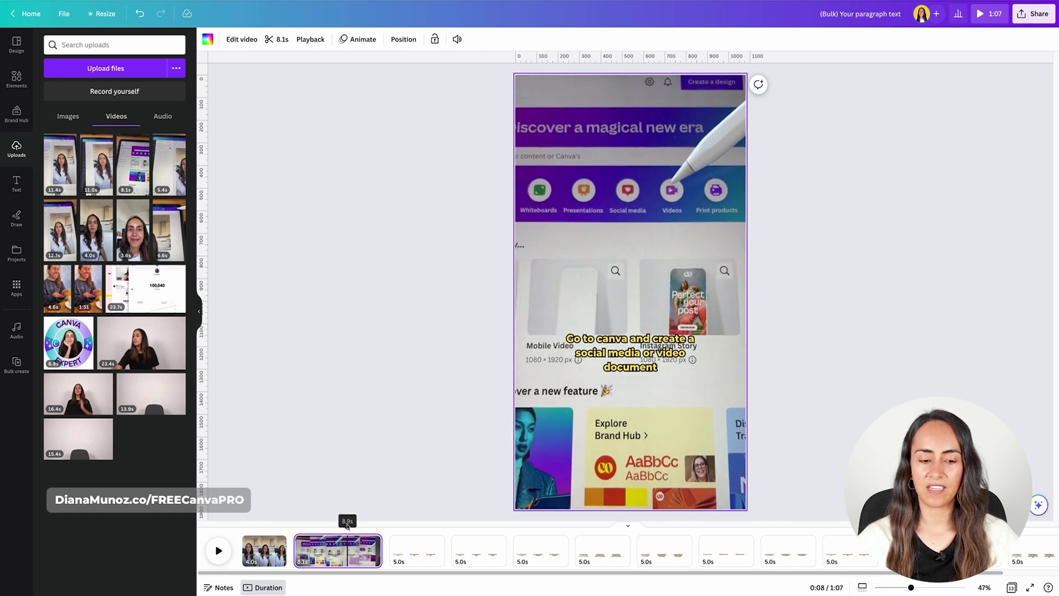
pyautogui.rightClick(348, 547)
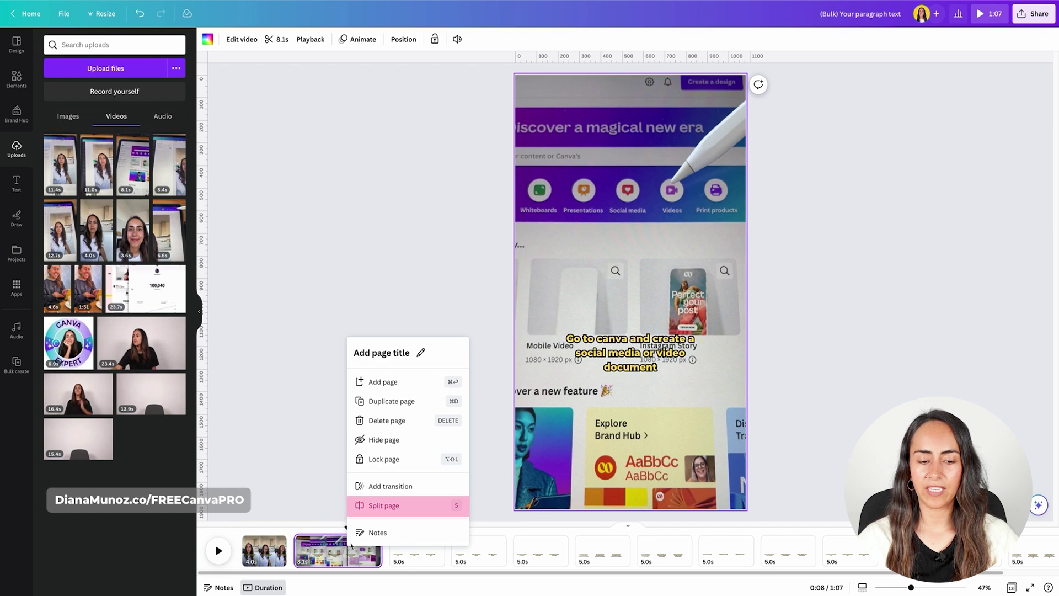
pyautogui.click(373, 511)
# - Replace the "Go to canva" subtitle on the split-off page with the copied "I'm gonna go for mobile video" text
pyautogui.click(631, 353)
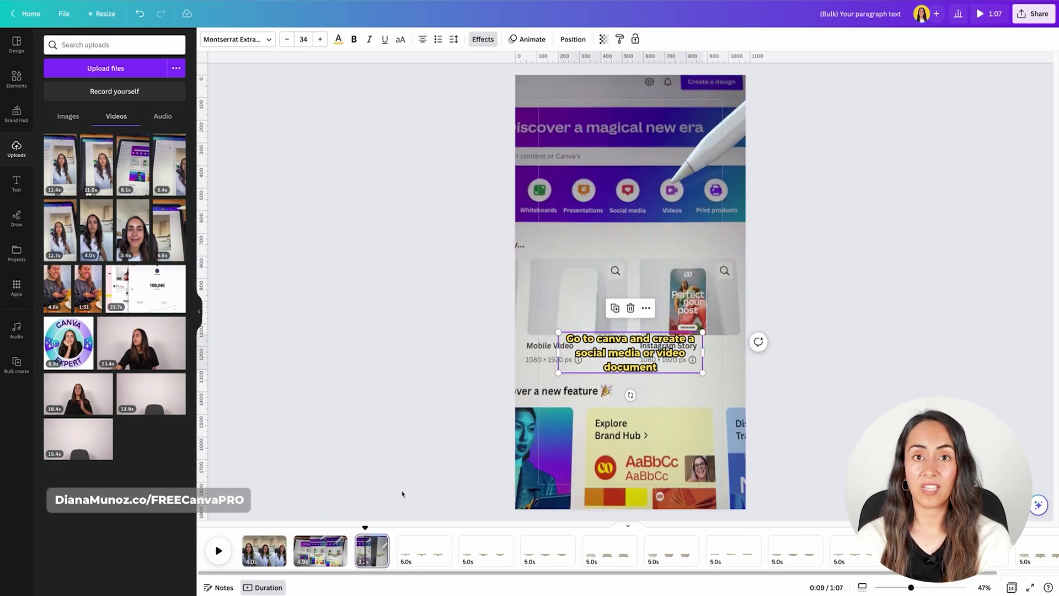
pyautogui.click(365, 528)
pyautogui.moveTo(365, 528)
pyautogui.mouseDown()
pyautogui.moveTo(312, 519)
pyautogui.moveTo(367, 524)
pyautogui.mouseUp()
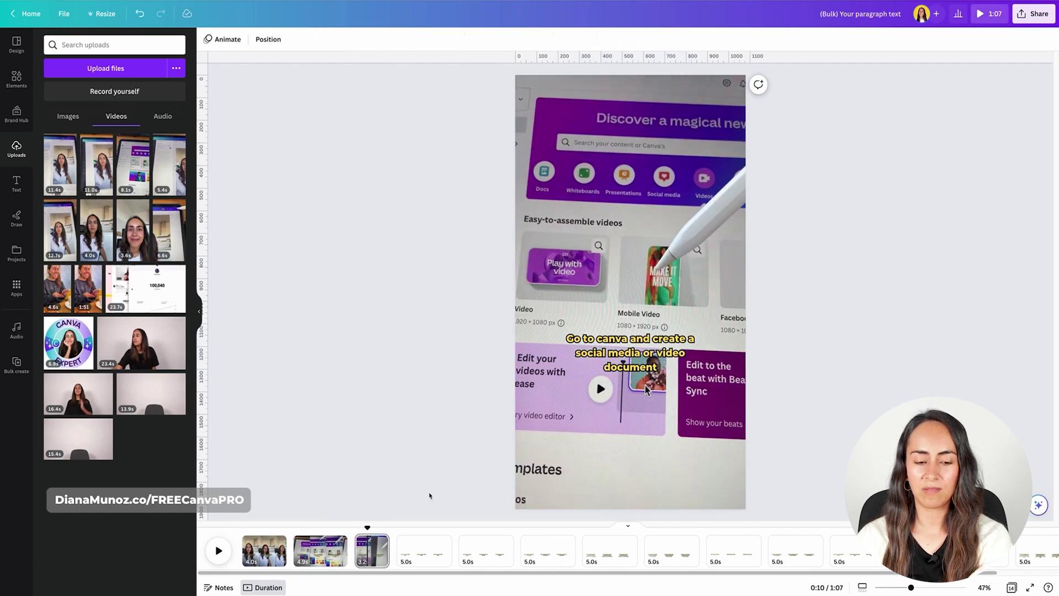
pyautogui.click(630, 353)
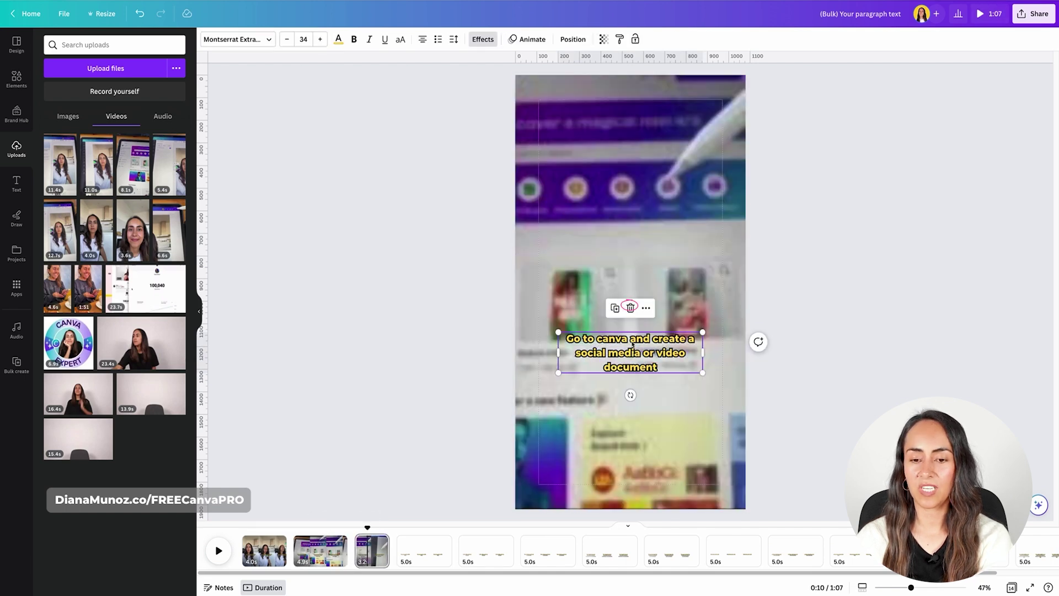
pyautogui.click(631, 309)
pyautogui.rightClick(596, 317)
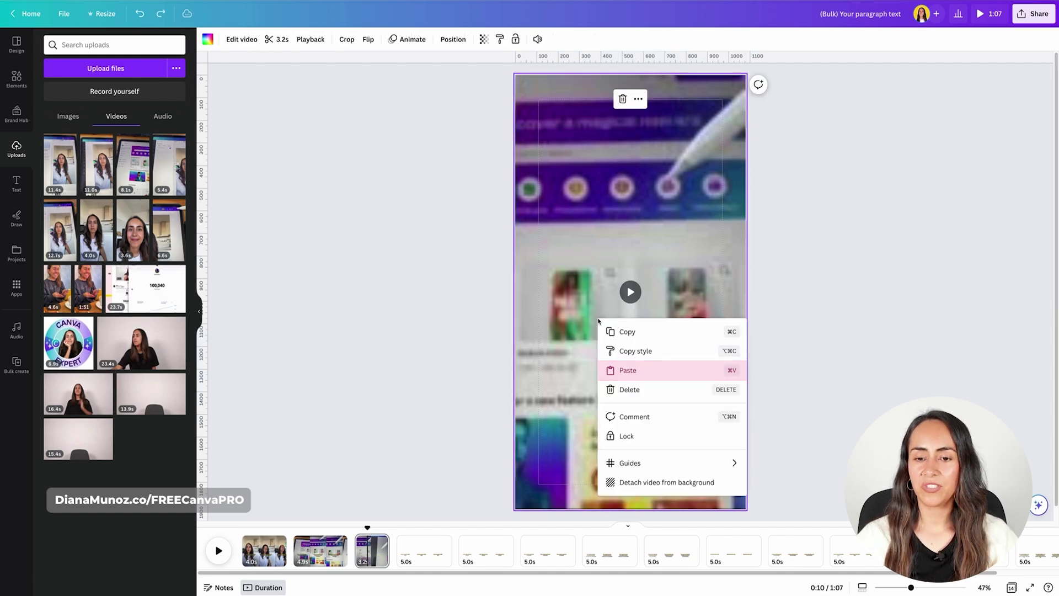
pyautogui.click(626, 371)
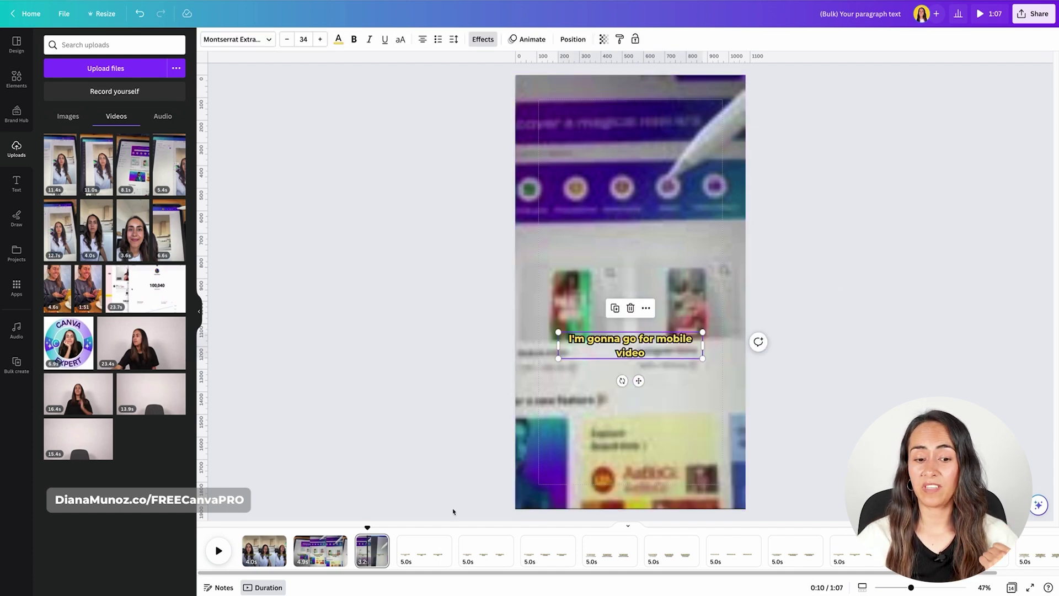
# - Preview the new subtitle on the split-off clip and delete the blank page holding the duplicate "I'm gonna go for mobile video" text
pyautogui.moveTo(368, 527)
pyautogui.mouseDown()
pyautogui.moveTo(417, 528)
pyautogui.moveTo(378, 525)
pyautogui.mouseUp()
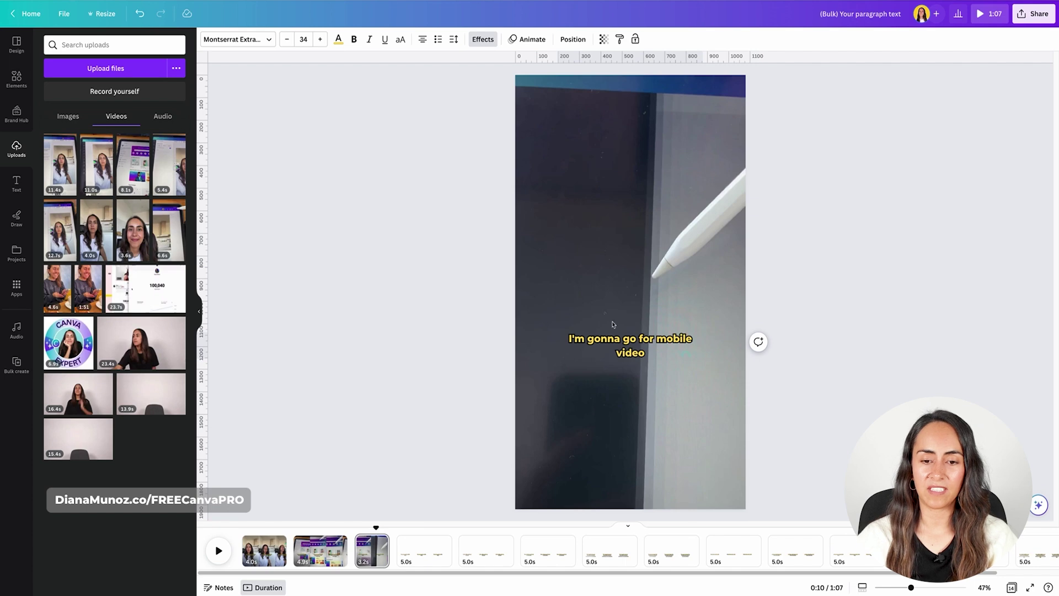
pyautogui.rightClick(440, 539)
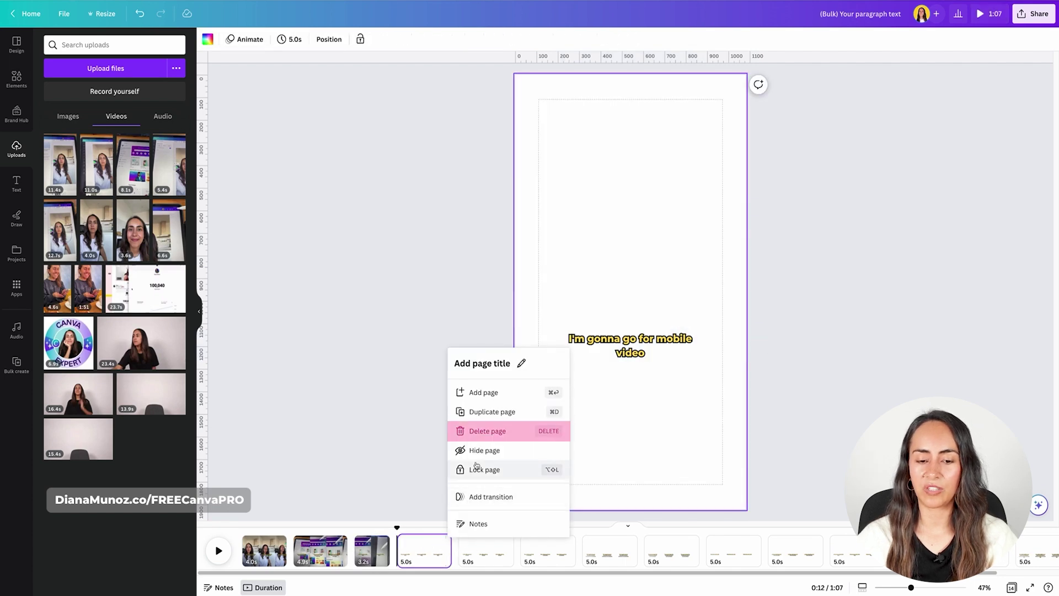
pyautogui.click(466, 435)
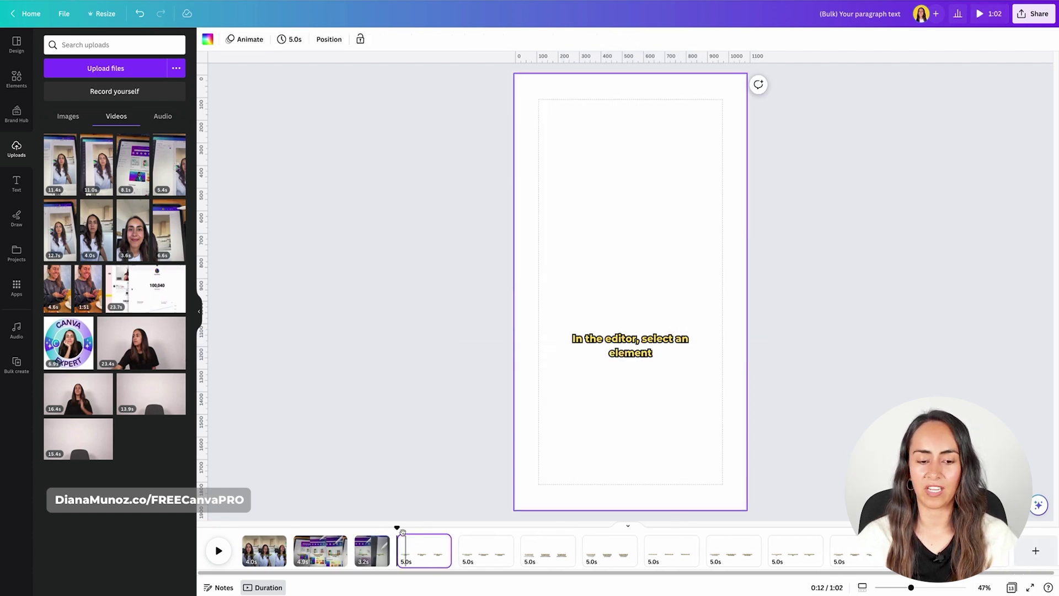
# - Set the 11.0 s clip behind "In the editor, select an element" and the 12.7 s clip on the "You can customize it" page
pyautogui.moveTo(102, 166); pyautogui.dragTo(530, 210)
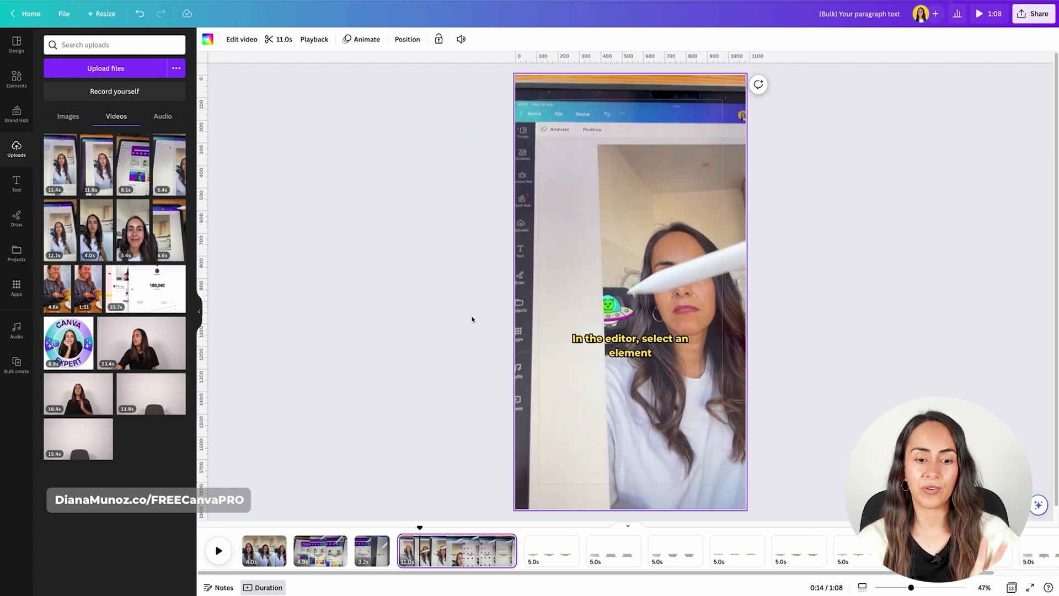
pyautogui.click(630, 291)
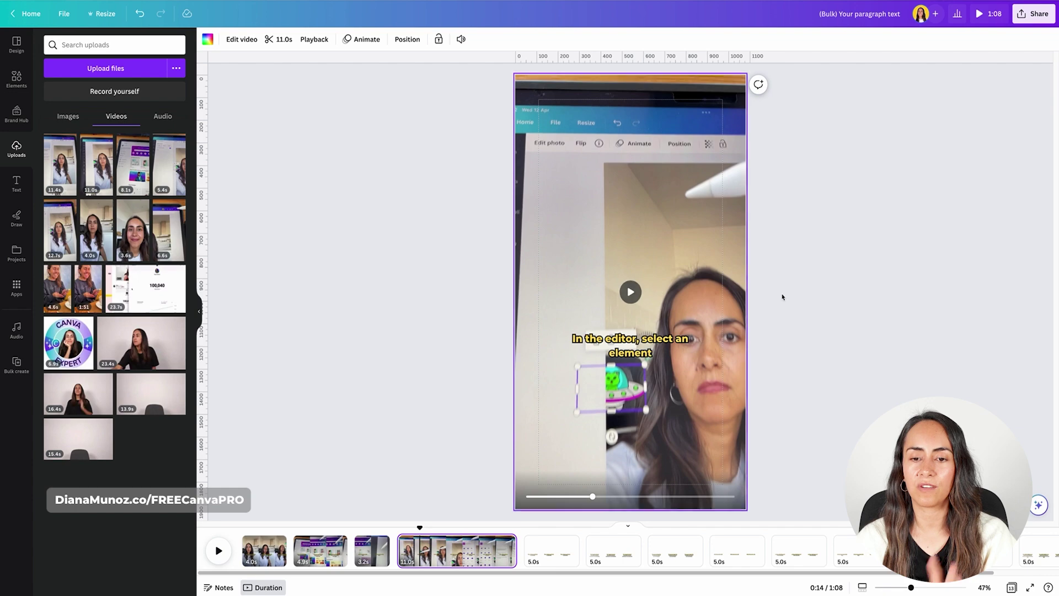
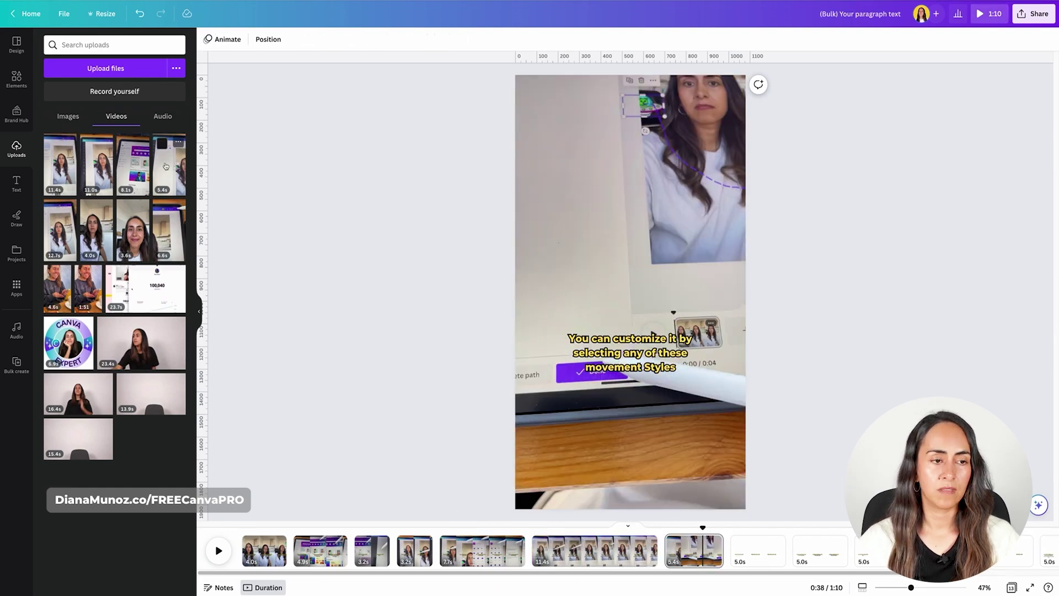
pyautogui.moveTo(60, 229); pyautogui.dragTo(698, 544)
pyautogui.rightClick(701, 544)
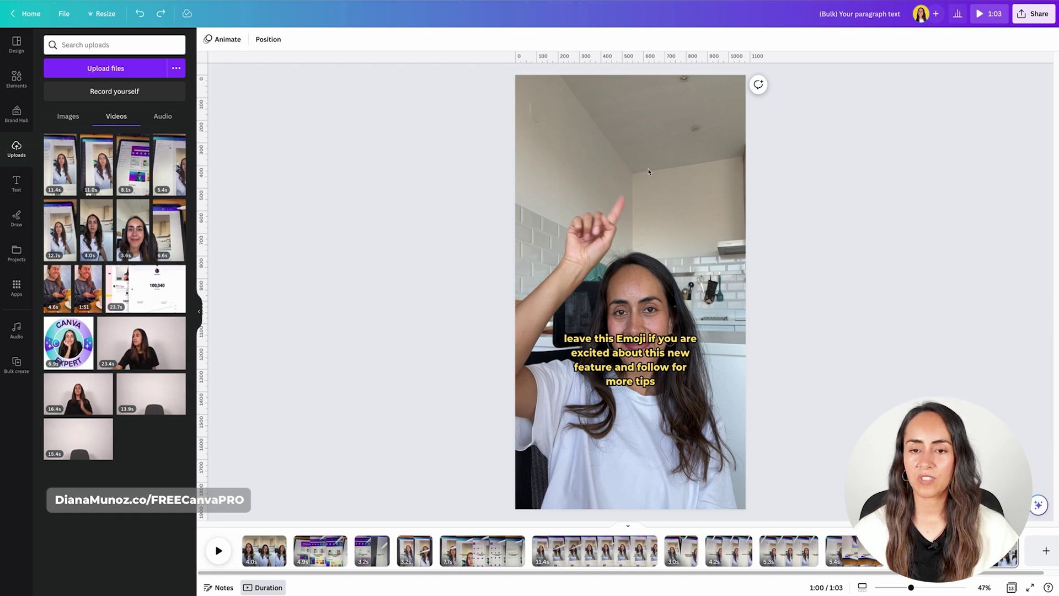
# - Search the elements for "ufo", show all graphics results, and add the solid alien head to the final page
pyautogui.click(17, 79)
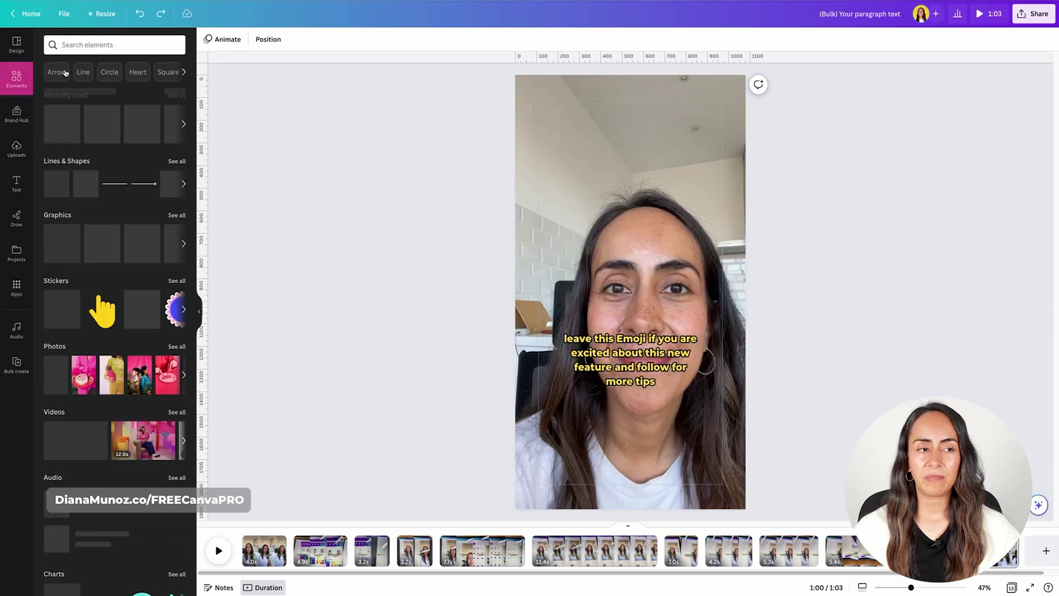
pyautogui.write('ufo')
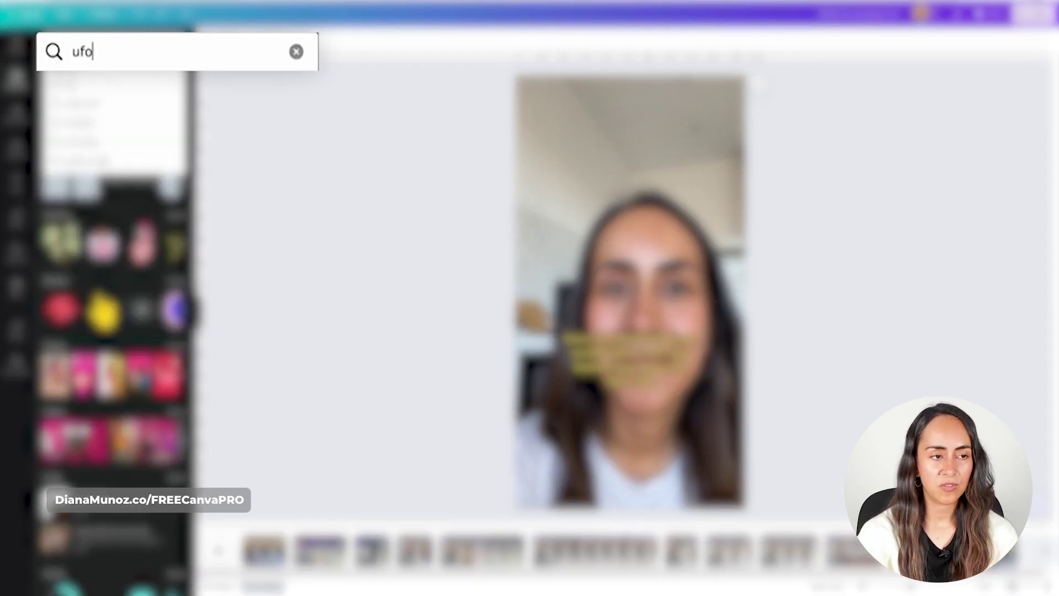
pyautogui.press('Return')
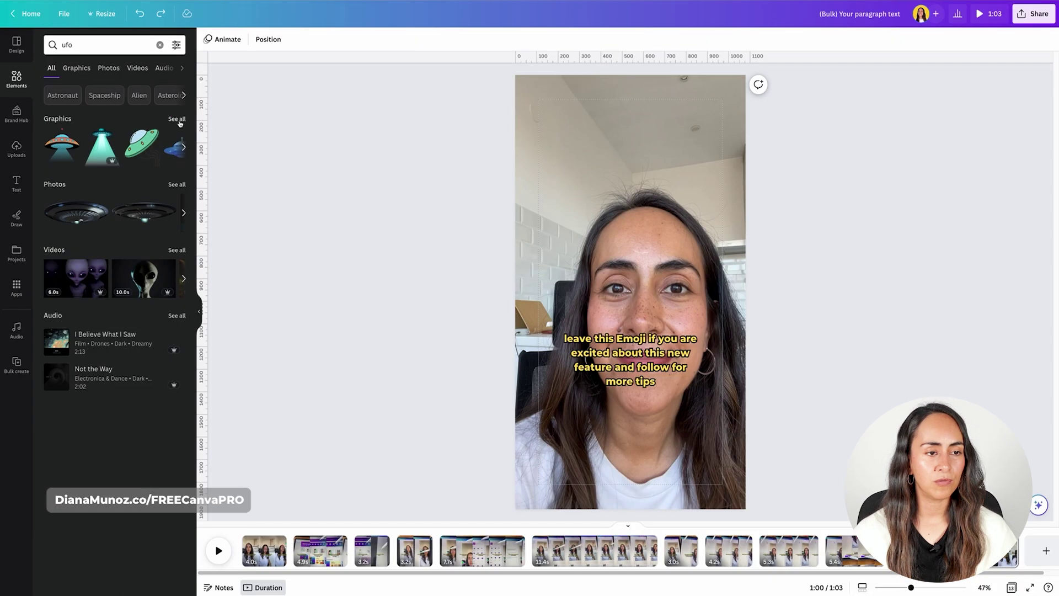
pyautogui.click(176, 119)
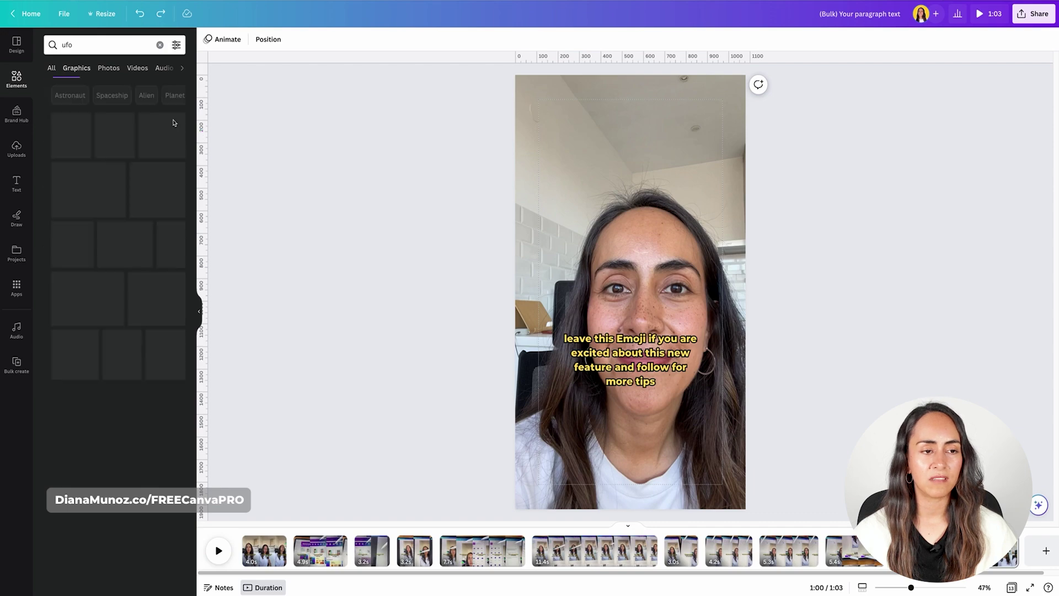
pyautogui.scroll(-5, 171, 203)
pyautogui.click(170, 190)
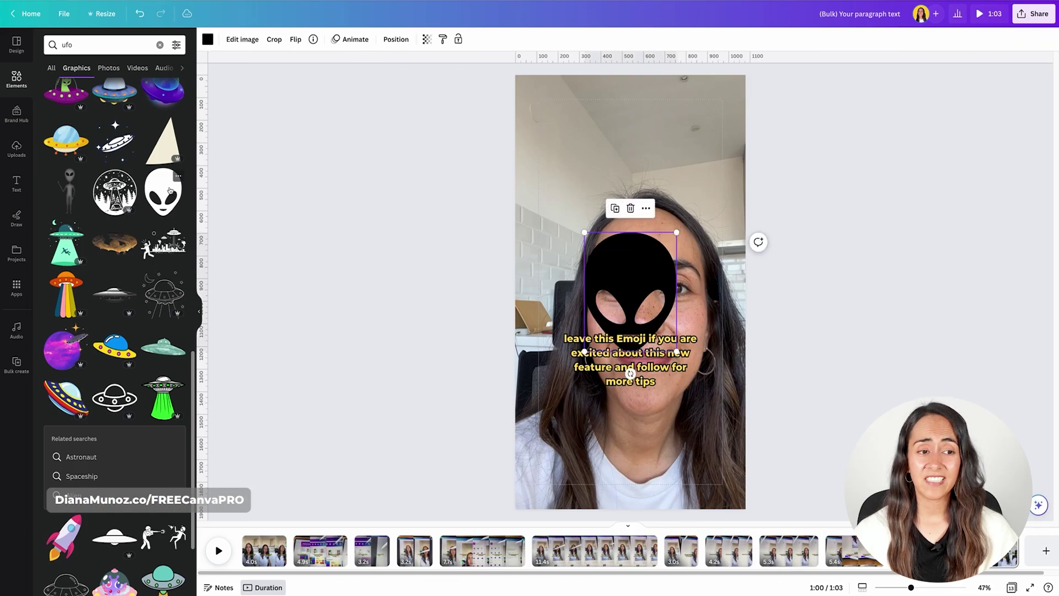
# - Shrink the alien head, place it above the woman's head, and recolor it lime green
pyautogui.moveTo(678, 331); pyautogui.dragTo(630, 170)
pyautogui.click(208, 39)
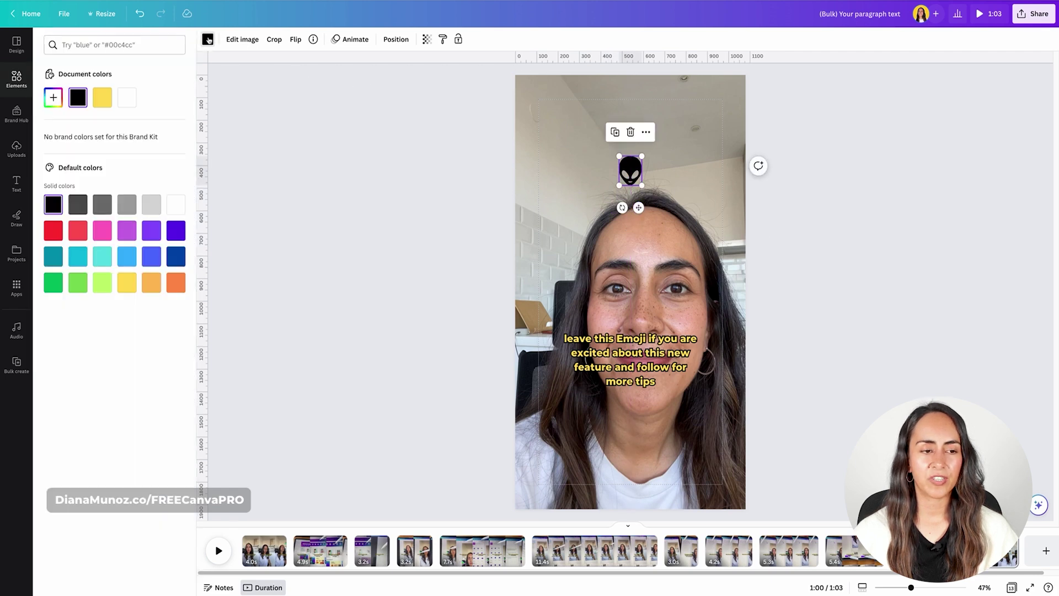
pyautogui.click(102, 282)
# - Show the alien head's timing and trim its start to the moment the finger points up, leaving it 2.2 s long
pyautogui.click(994, 530)
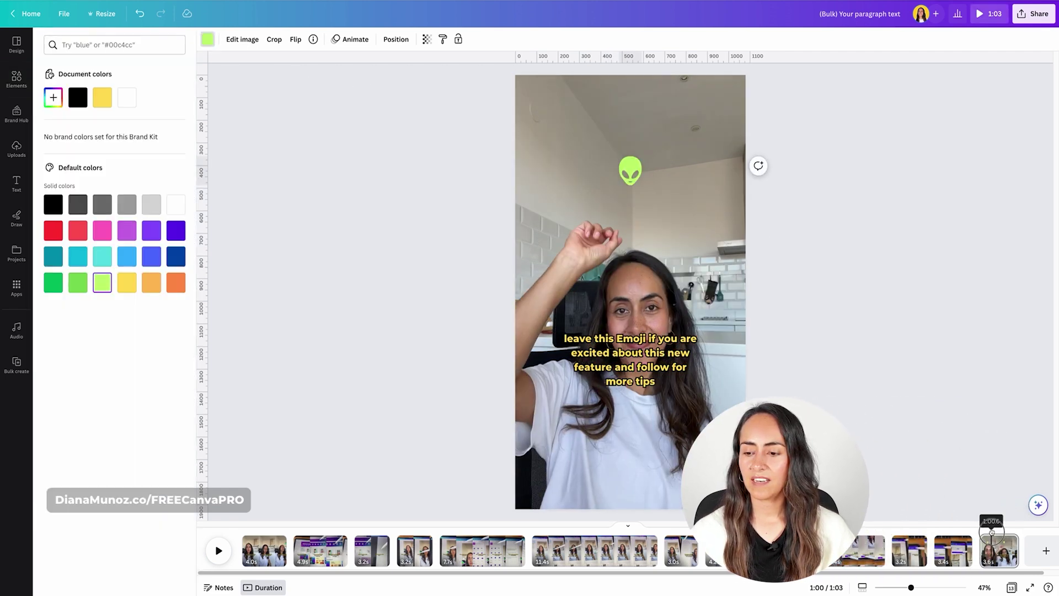
pyautogui.moveTo(995, 532); pyautogui.dragTo(991, 532)
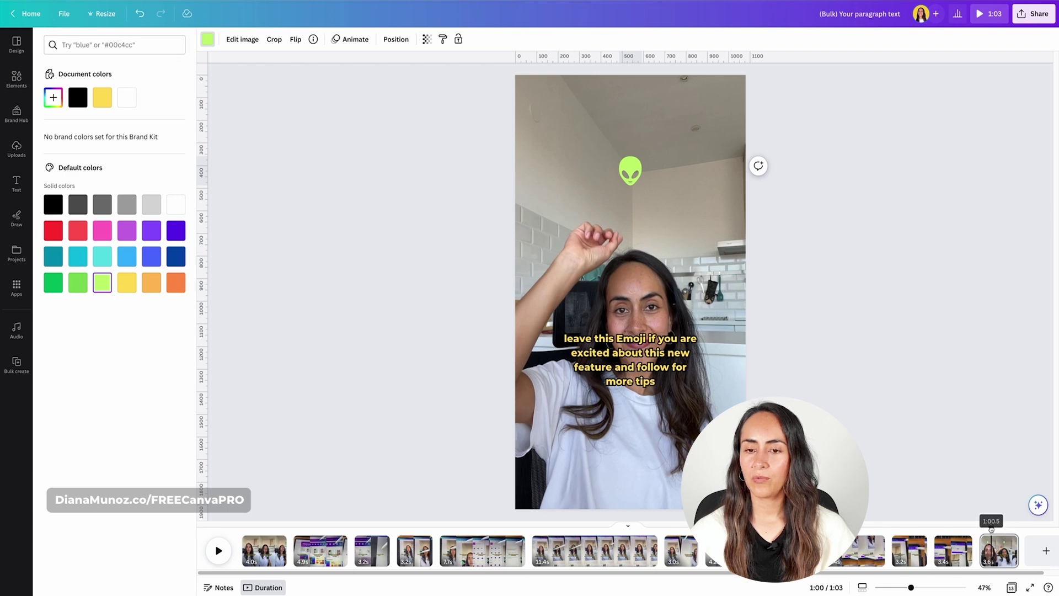
pyautogui.moveTo(992, 530); pyautogui.dragTo(994, 529)
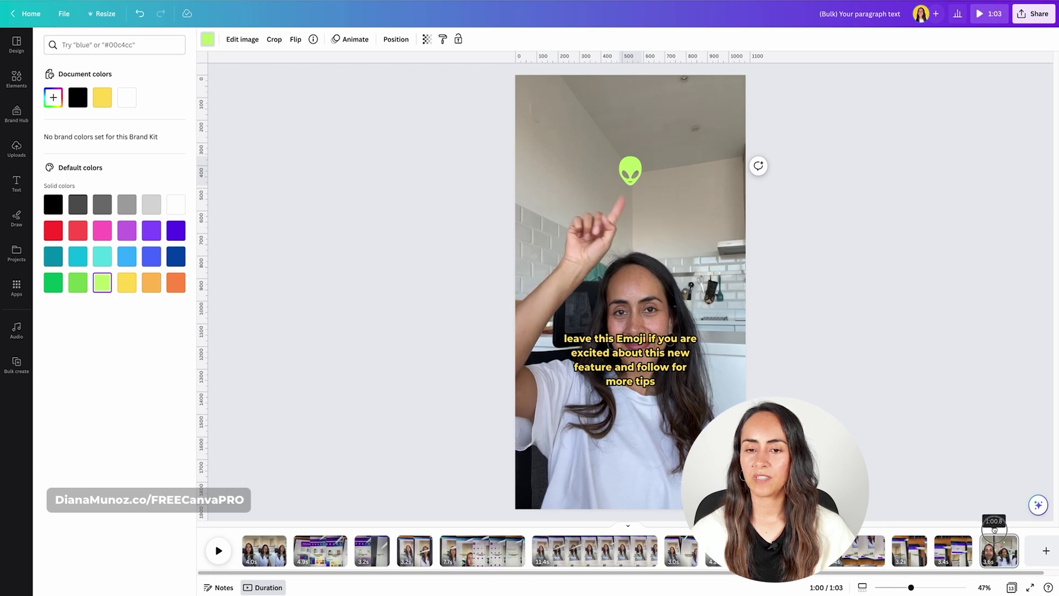
pyautogui.click(630, 171)
pyautogui.click(647, 133)
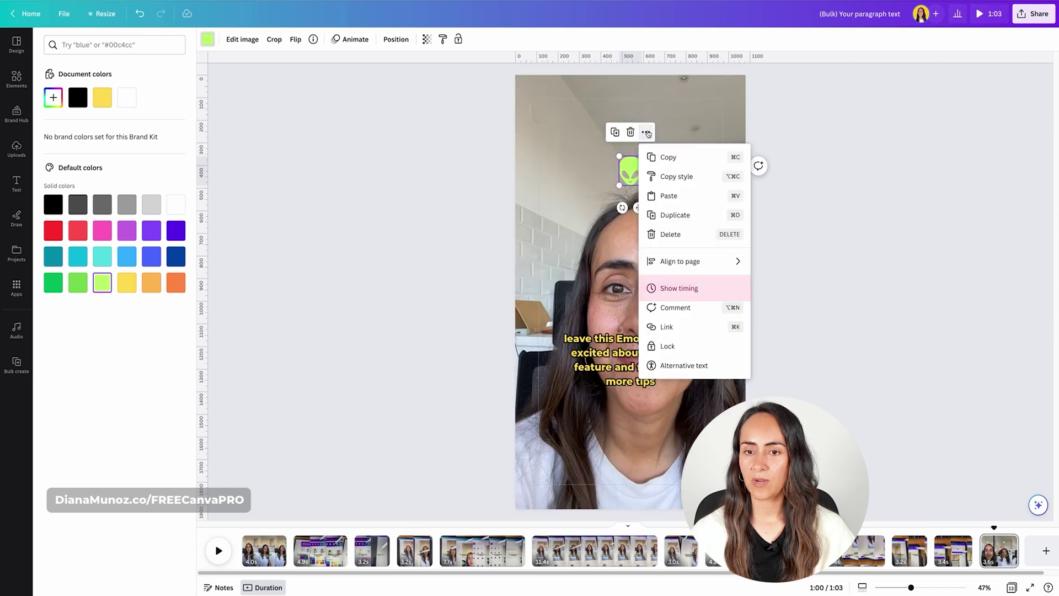
pyautogui.click(673, 287)
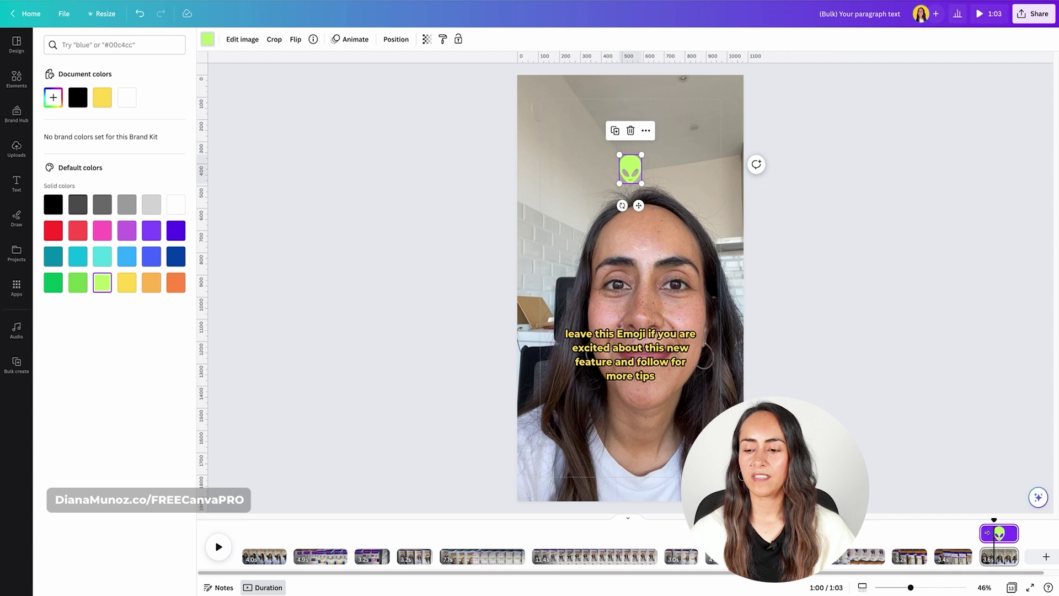
pyautogui.moveTo(981, 533); pyautogui.dragTo(981, 533)
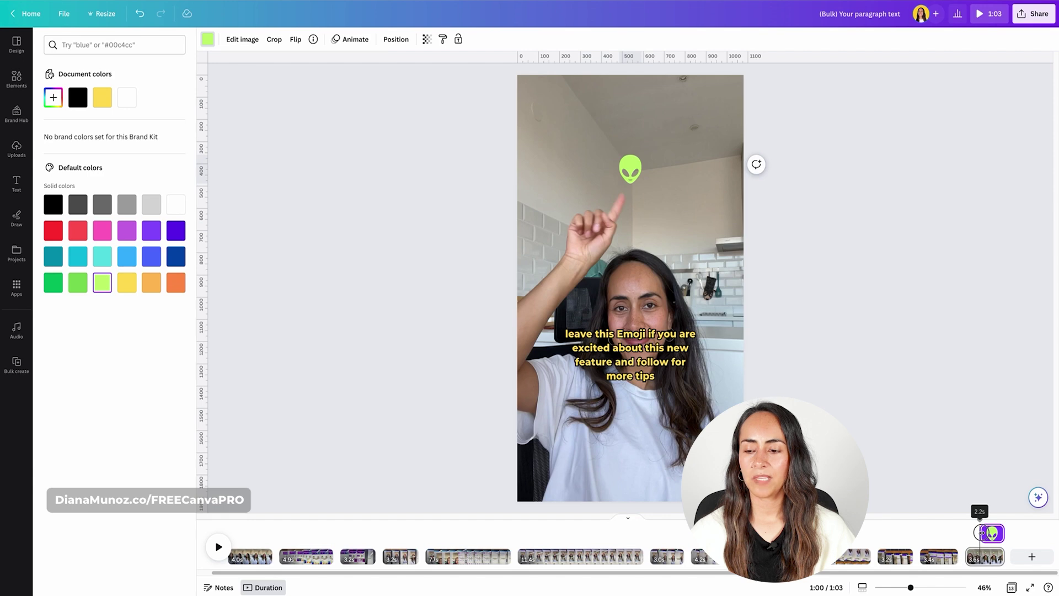
pyautogui.moveTo(979, 519)
pyautogui.mouseDown()
pyautogui.moveTo(970, 520)
pyautogui.moveTo(980, 523)
pyautogui.mouseUp()
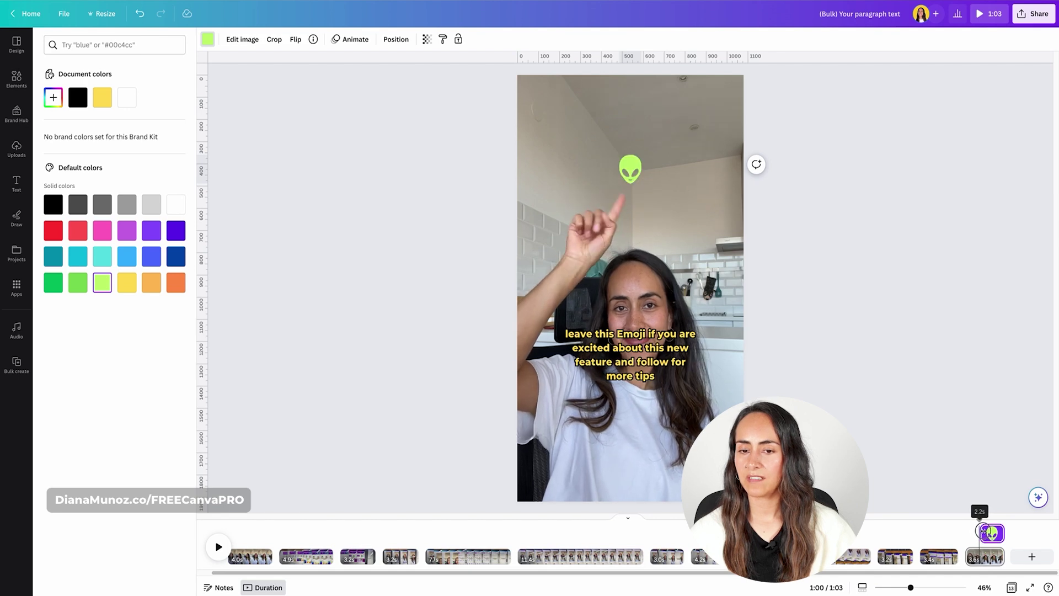
pyautogui.moveTo(979, 522); pyautogui.dragTo(980, 522)
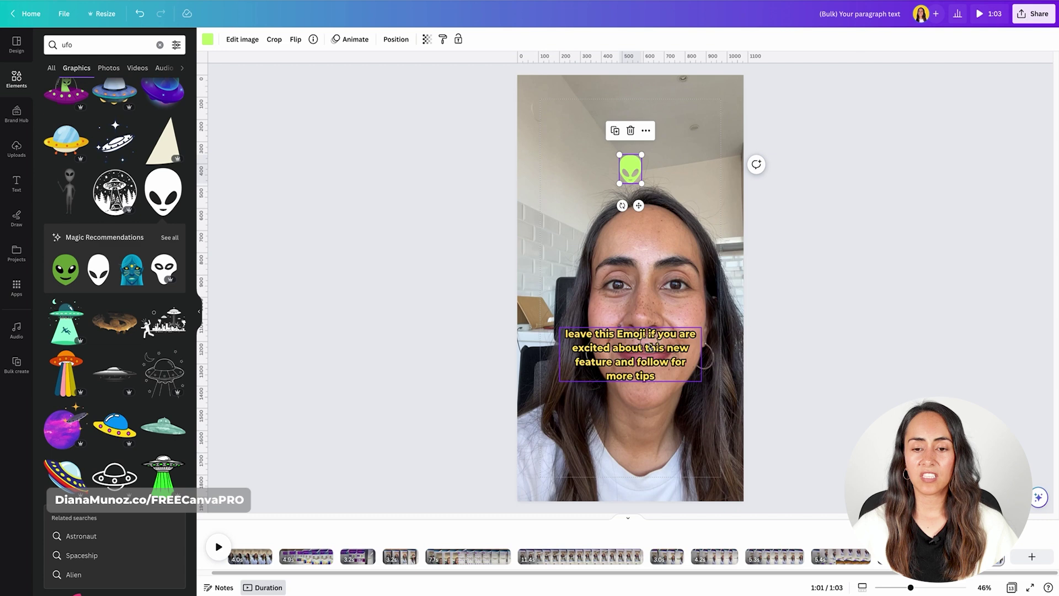
# - Move the final page's subtitle down below the mouth and break it so "follow for more tips" sits on its own line
pyautogui.moveTo(652, 347); pyautogui.dragTo(671, 382)
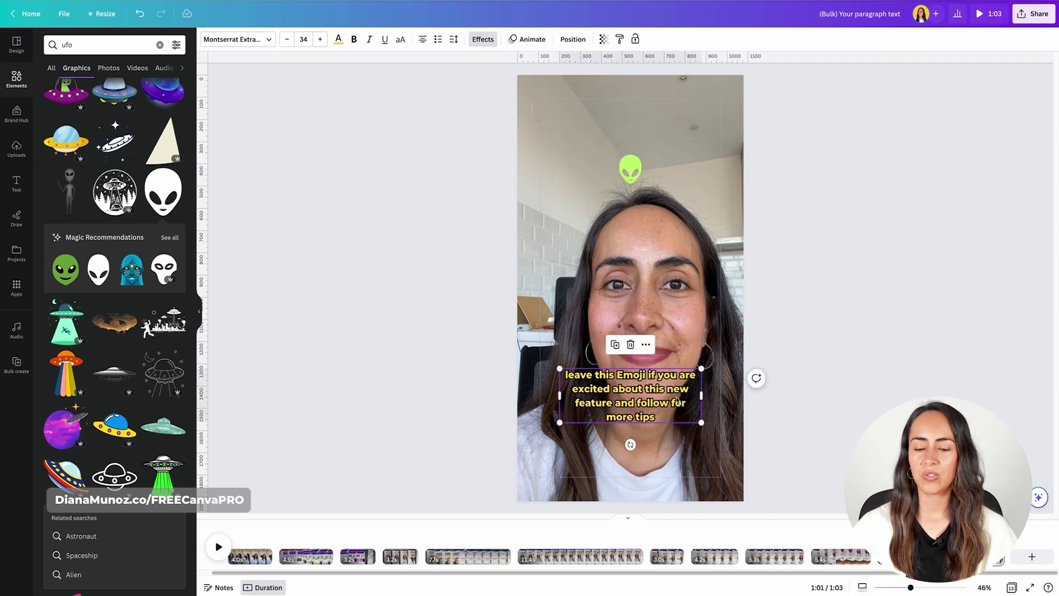
pyautogui.hotkey('ctrl', 'z')
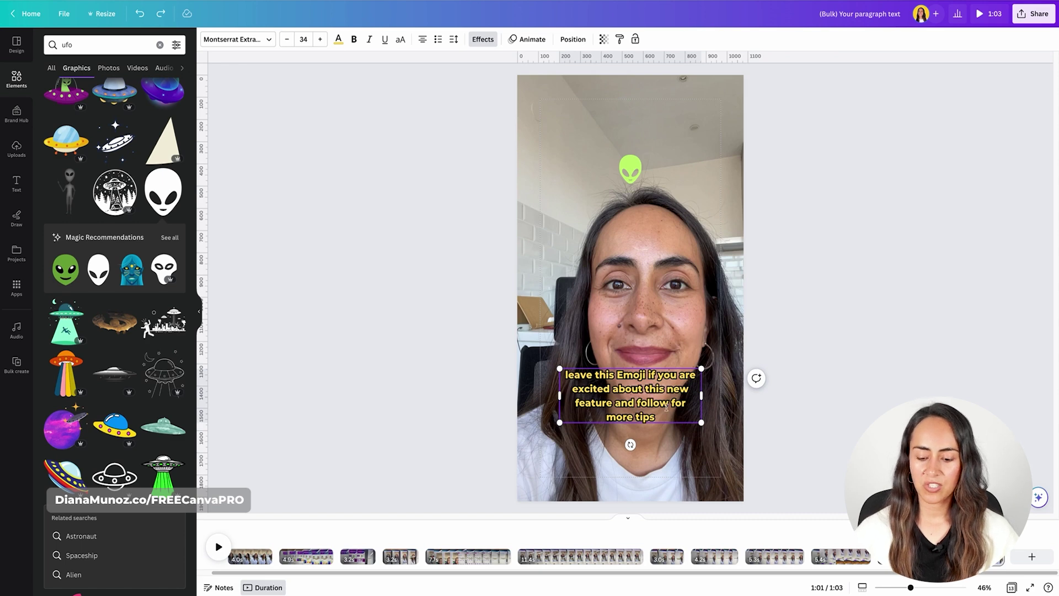
pyautogui.press('BackSpace')
pyautogui.press('Return')
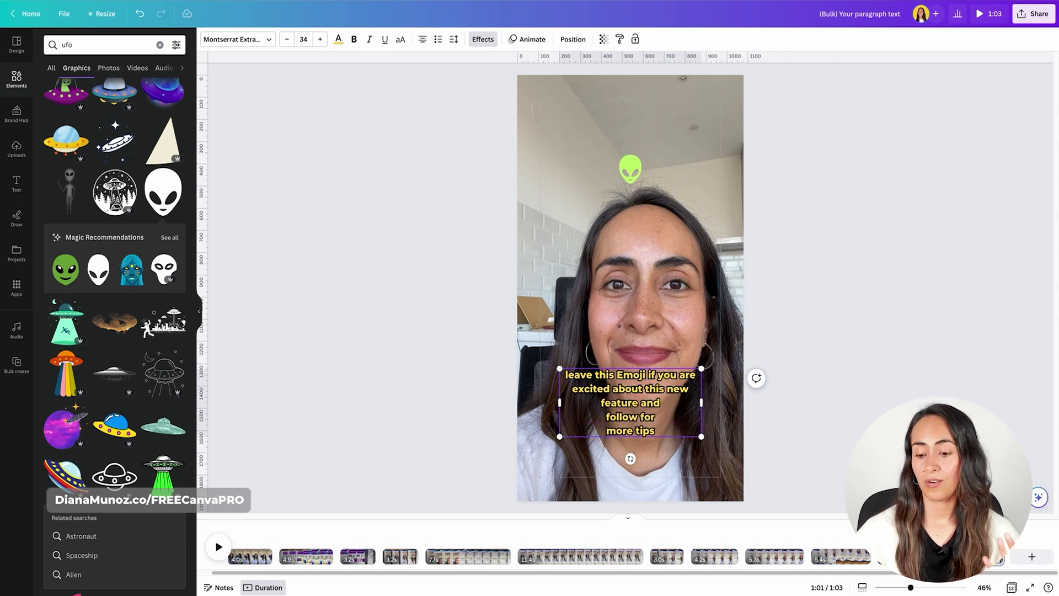
pyautogui.press('BackSpace')
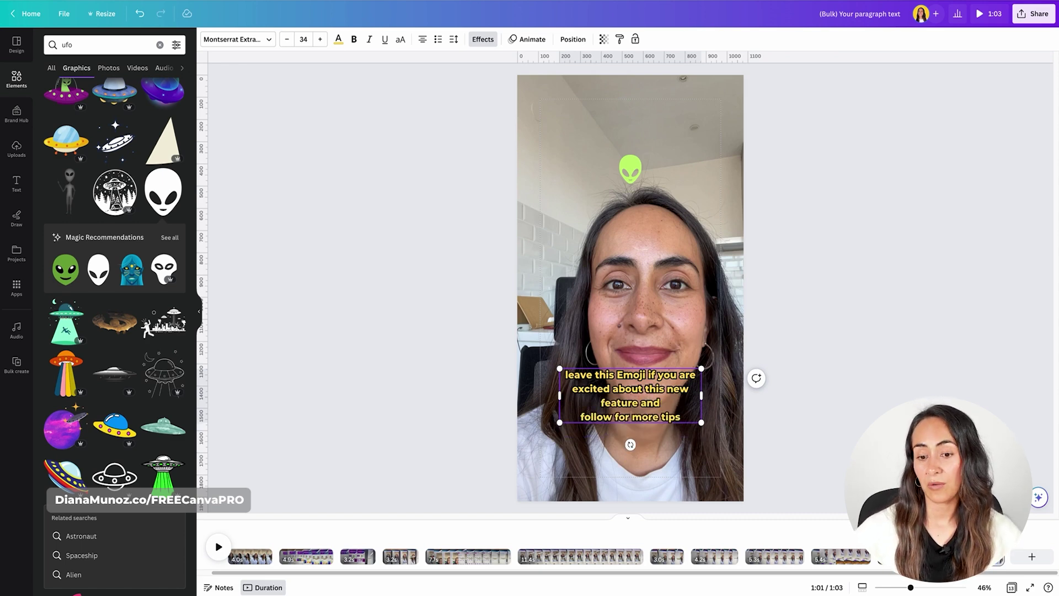
pyautogui.press('BackSpace')
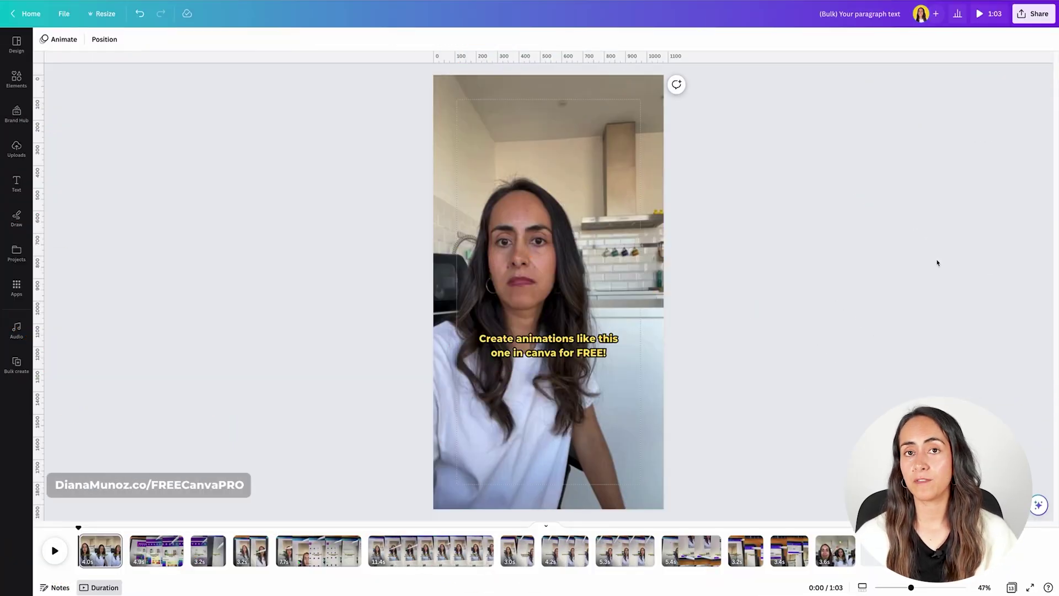
# - Preview the video full screen and mute the background clip on the first page
pyautogui.click(991, 16)
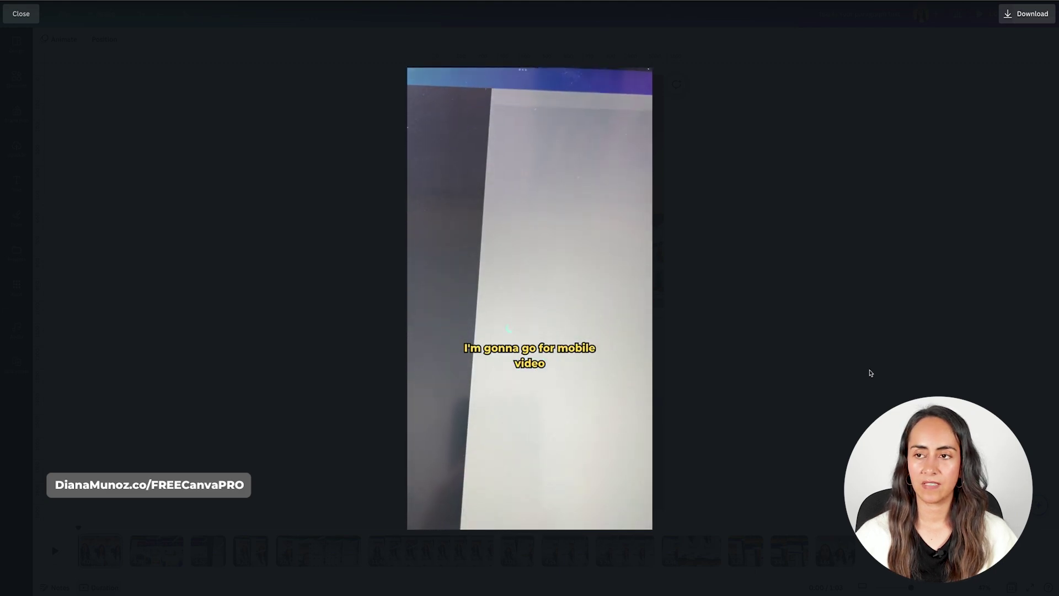
pyautogui.press('Escape')
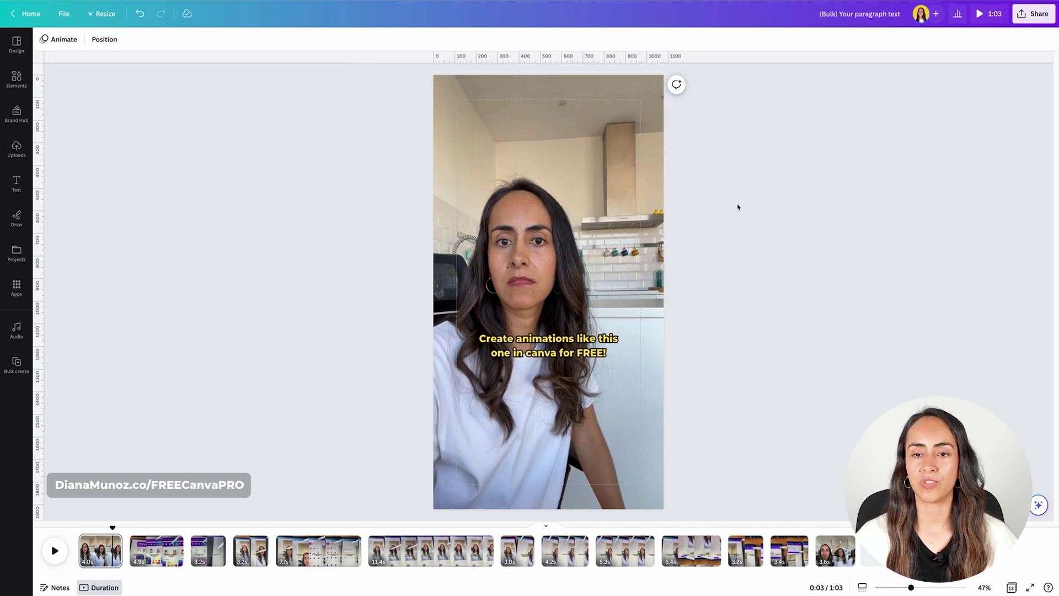
pyautogui.click(552, 157)
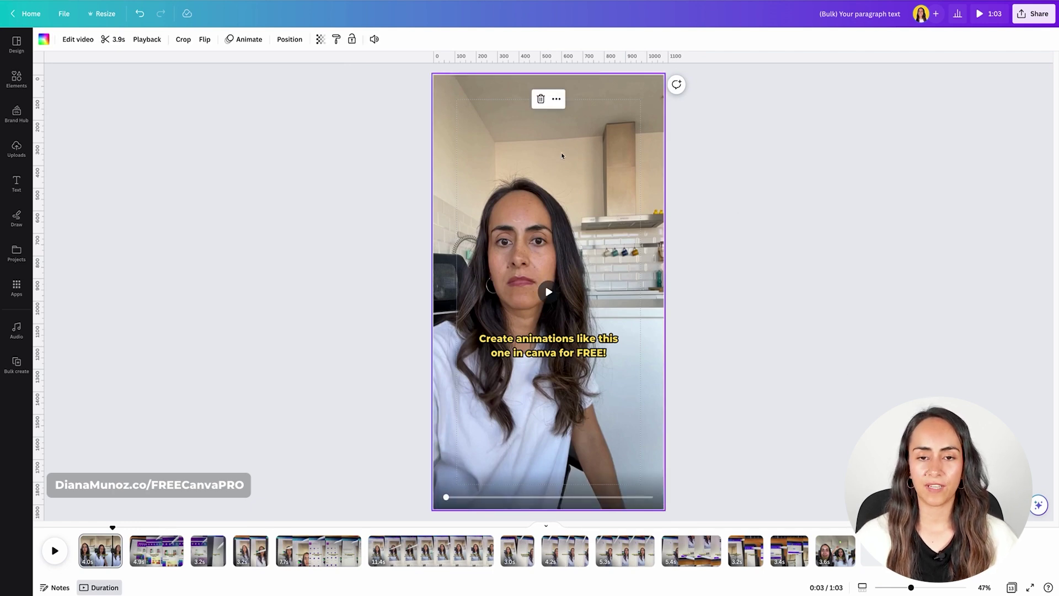
pyautogui.click(375, 40)
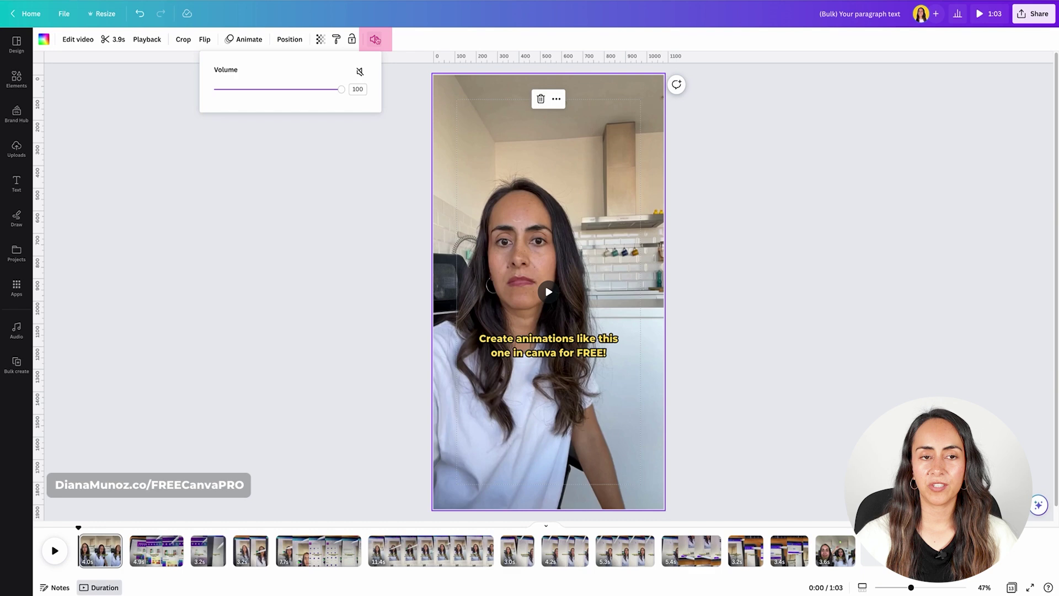
pyautogui.click(359, 72)
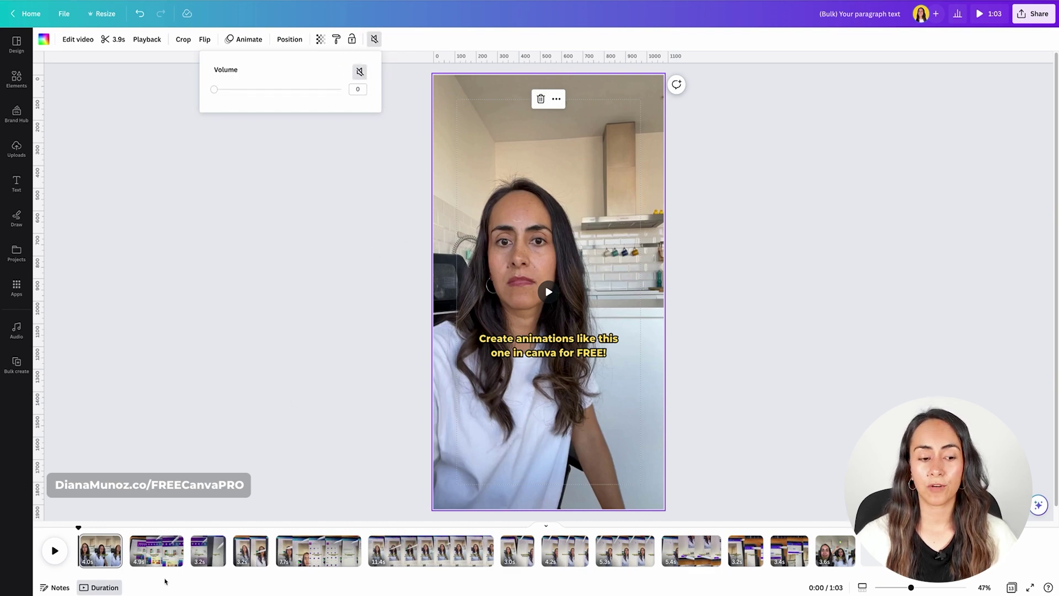
# - Mute the background clips on the remaining pages of the timeline
pyautogui.click(156, 550)
pyautogui.click(318, 551)
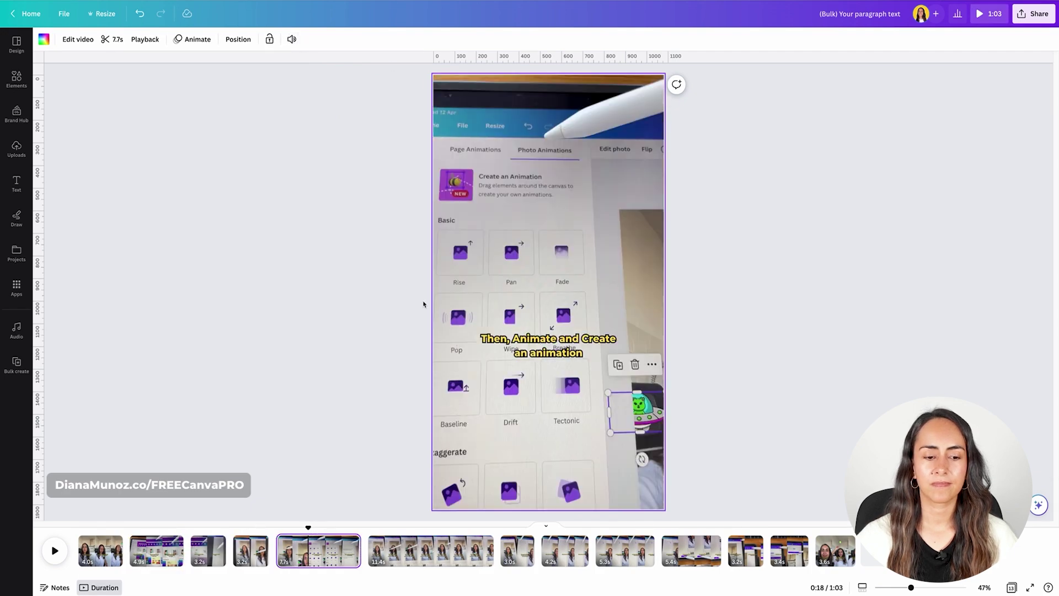
pyautogui.rightClick(517, 550)
pyautogui.click(564, 550)
pyautogui.click(294, 39)
pyautogui.click(691, 551)
pyautogui.click(789, 551)
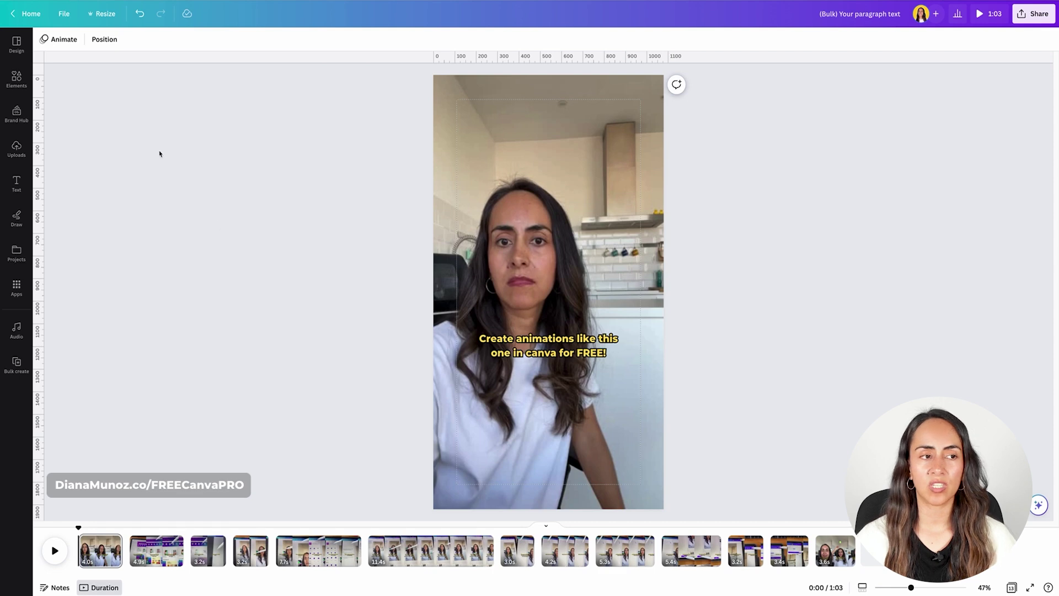
# - Search the audio elements for "ring the alarm" and add the Ring the Alarm track from the start of the video
pyautogui.click(16, 79)
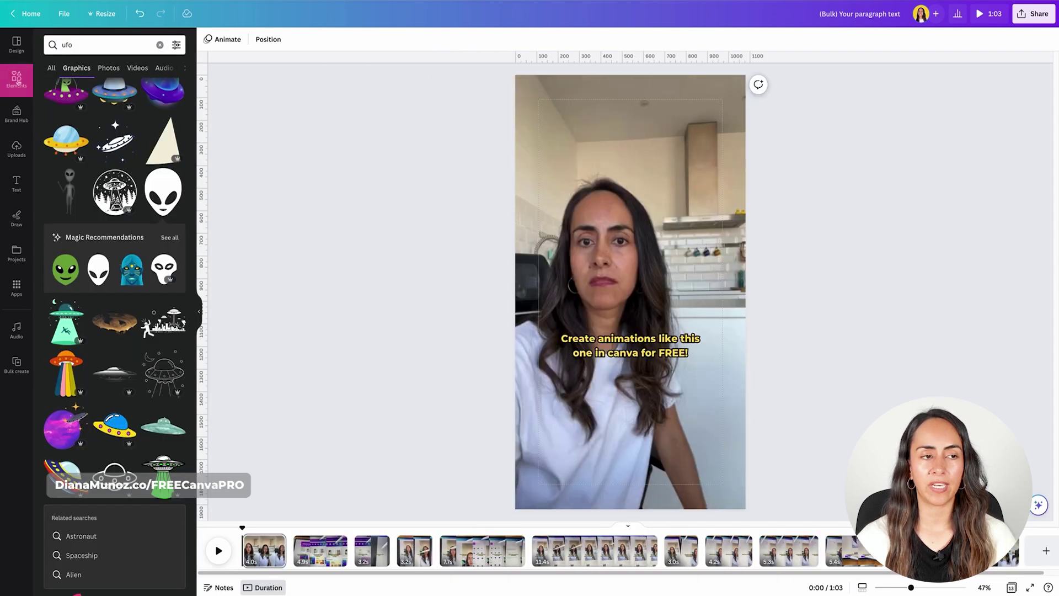
pyautogui.click(159, 45)
pyautogui.scroll(-2, 129, 334)
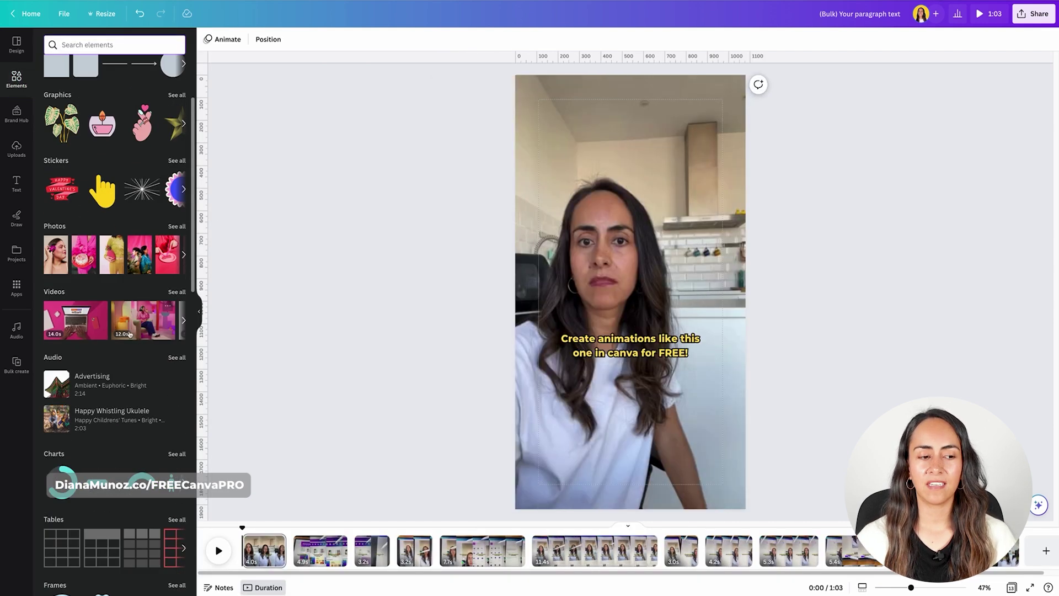
pyautogui.click(175, 359)
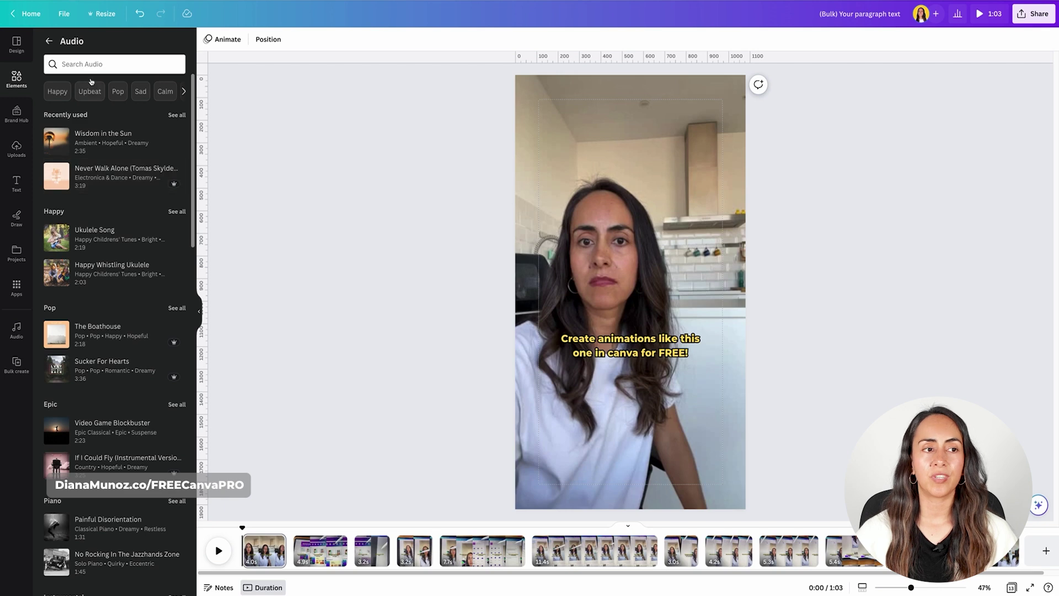
pyautogui.click(102, 66)
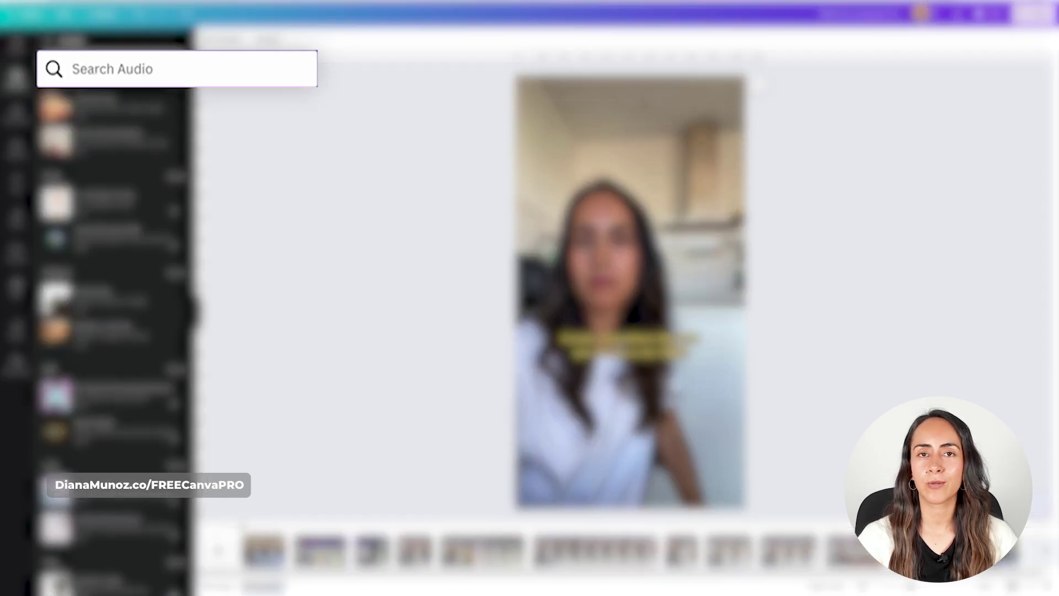
pyautogui.write('ring the alarm')
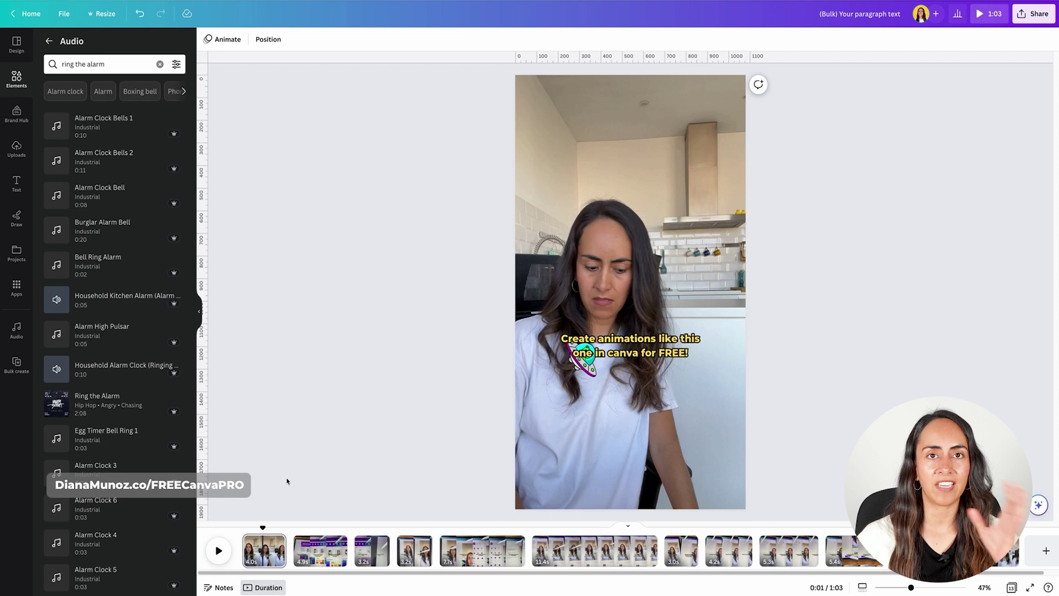
pyautogui.moveTo(262, 530); pyautogui.dragTo(240, 541)
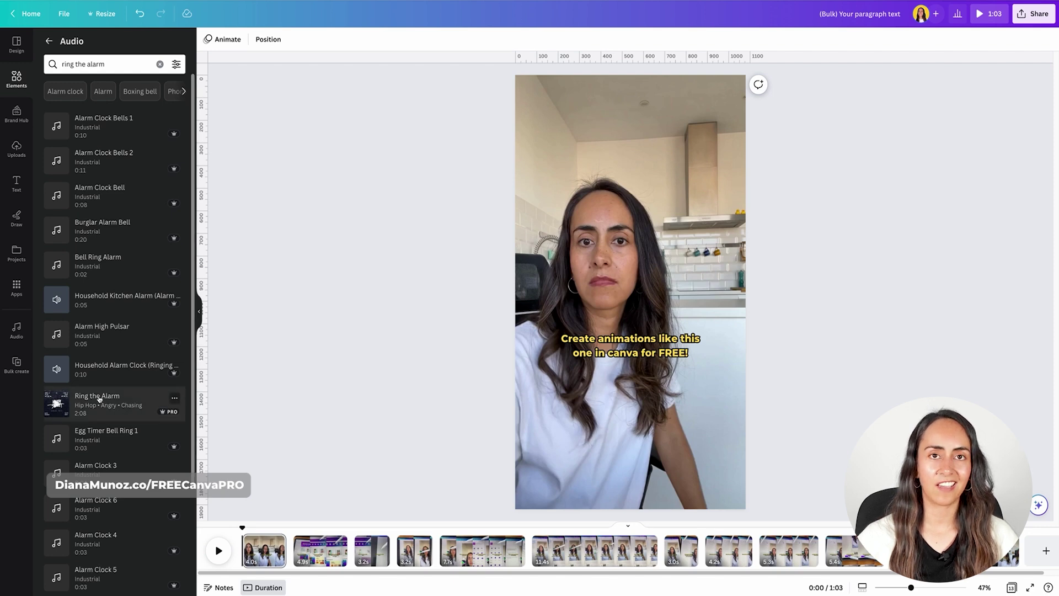
pyautogui.click(122, 406)
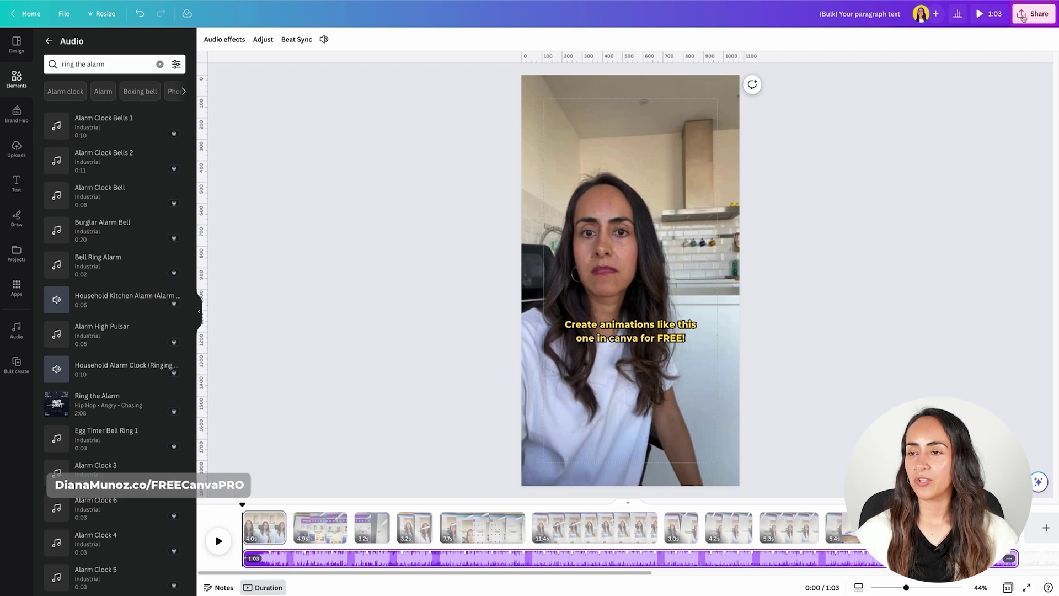
# - Check the connected accounts for the music license and download all pages as a 1080p MP4 video
pyautogui.click(1042, 18)
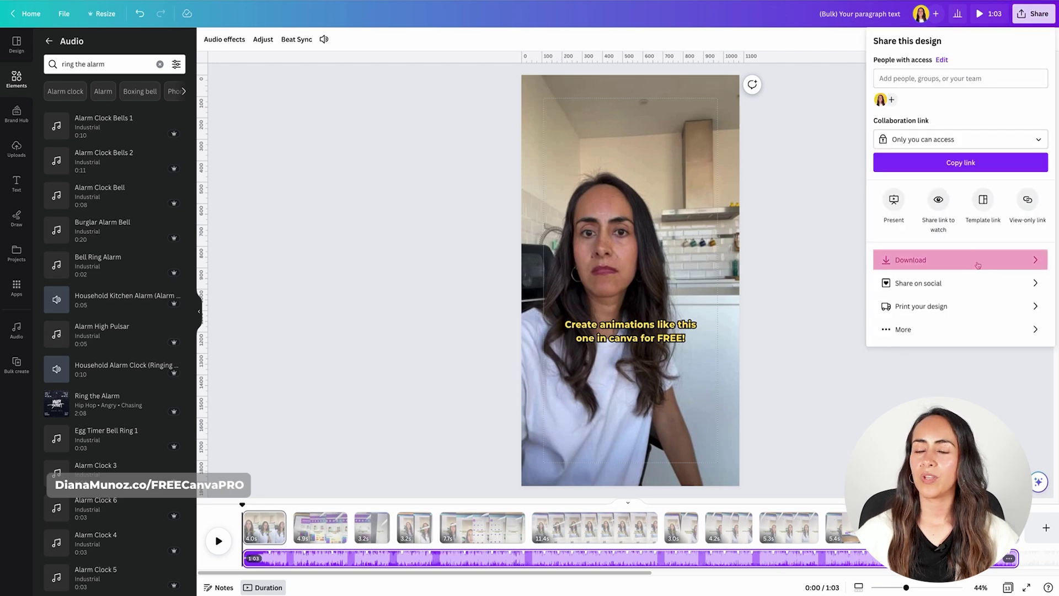
pyautogui.click(937, 260)
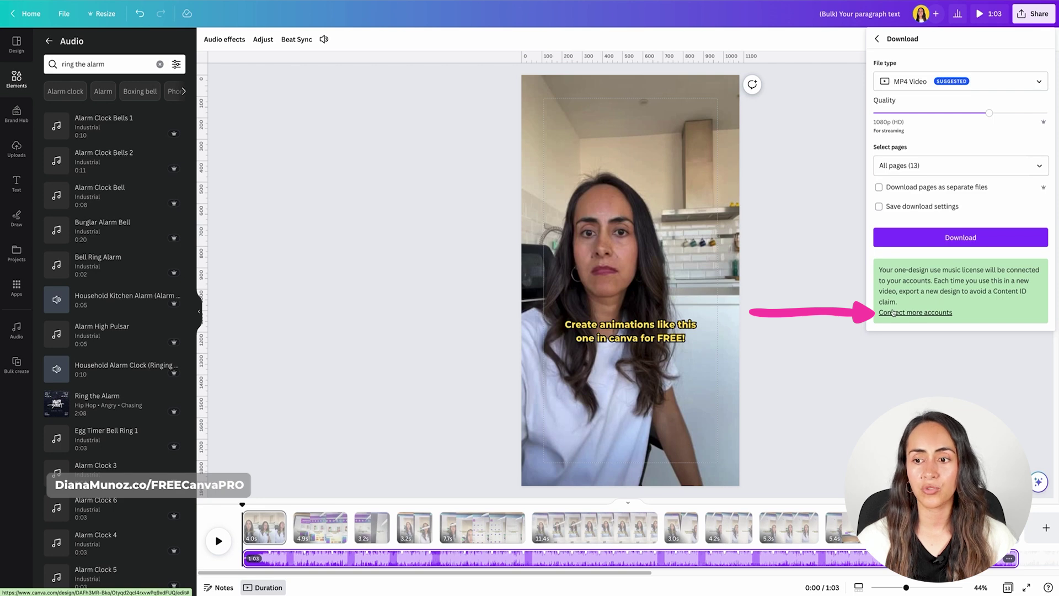
pyautogui.click(946, 313)
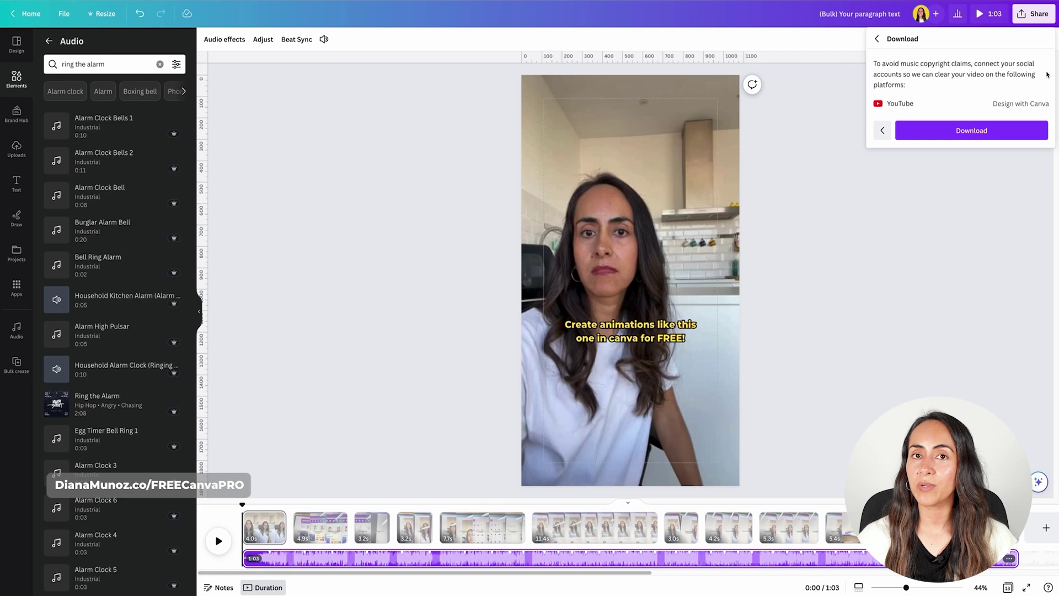
pyautogui.click(935, 131)
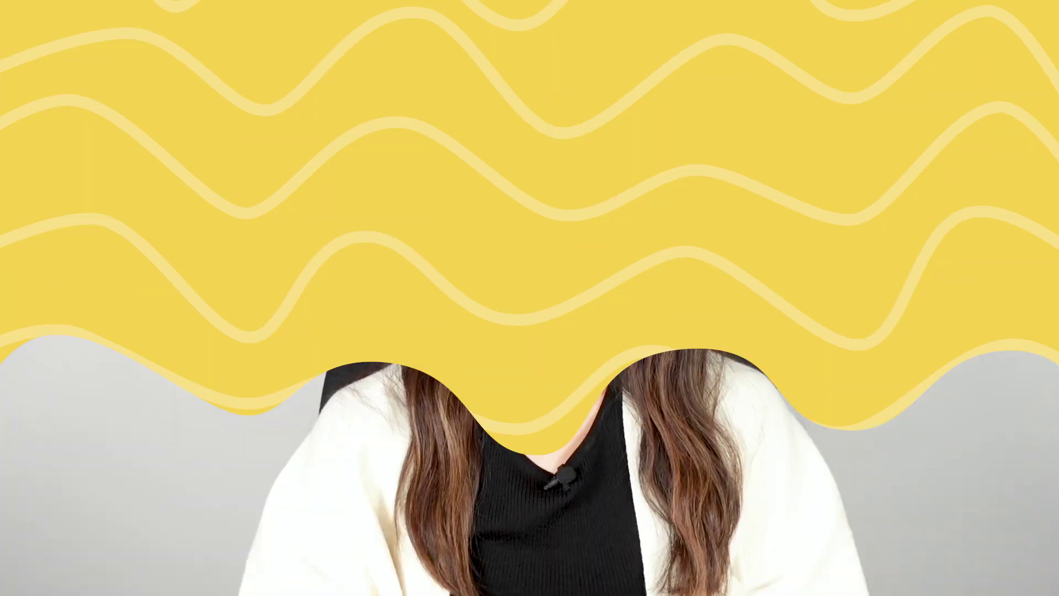